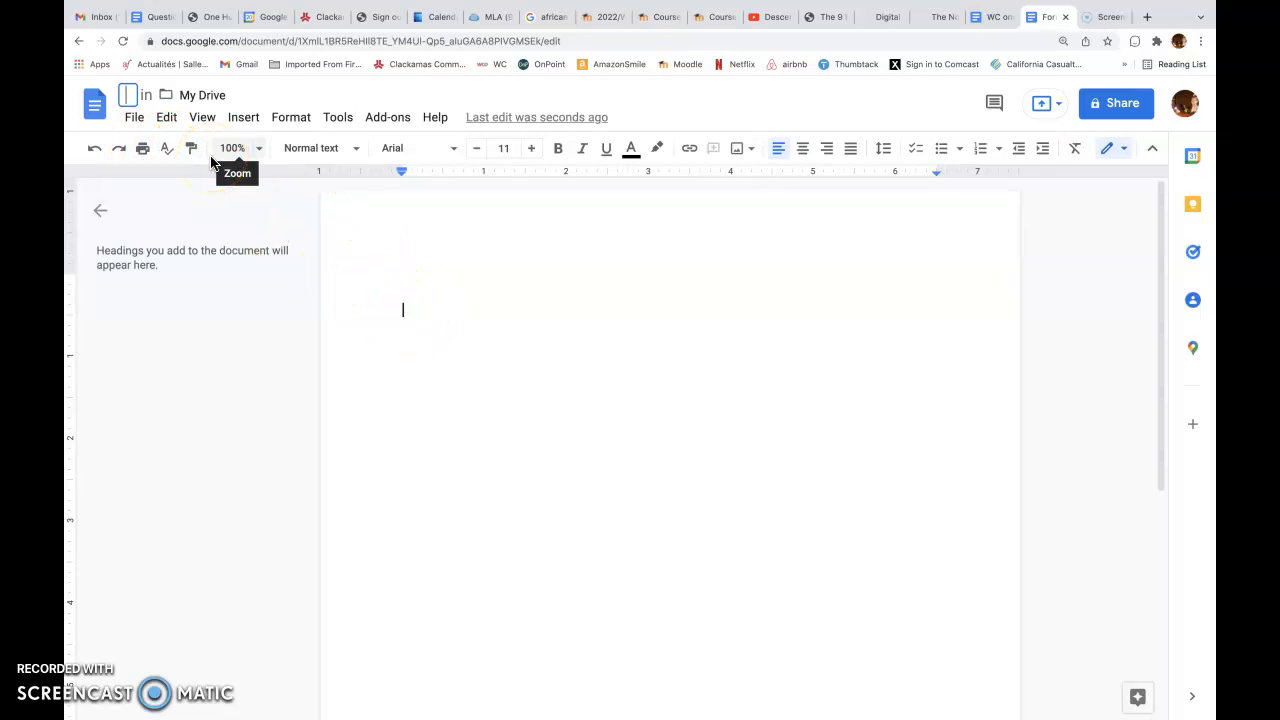
Rename the document as "formatting in MLA"
click(128, 97)
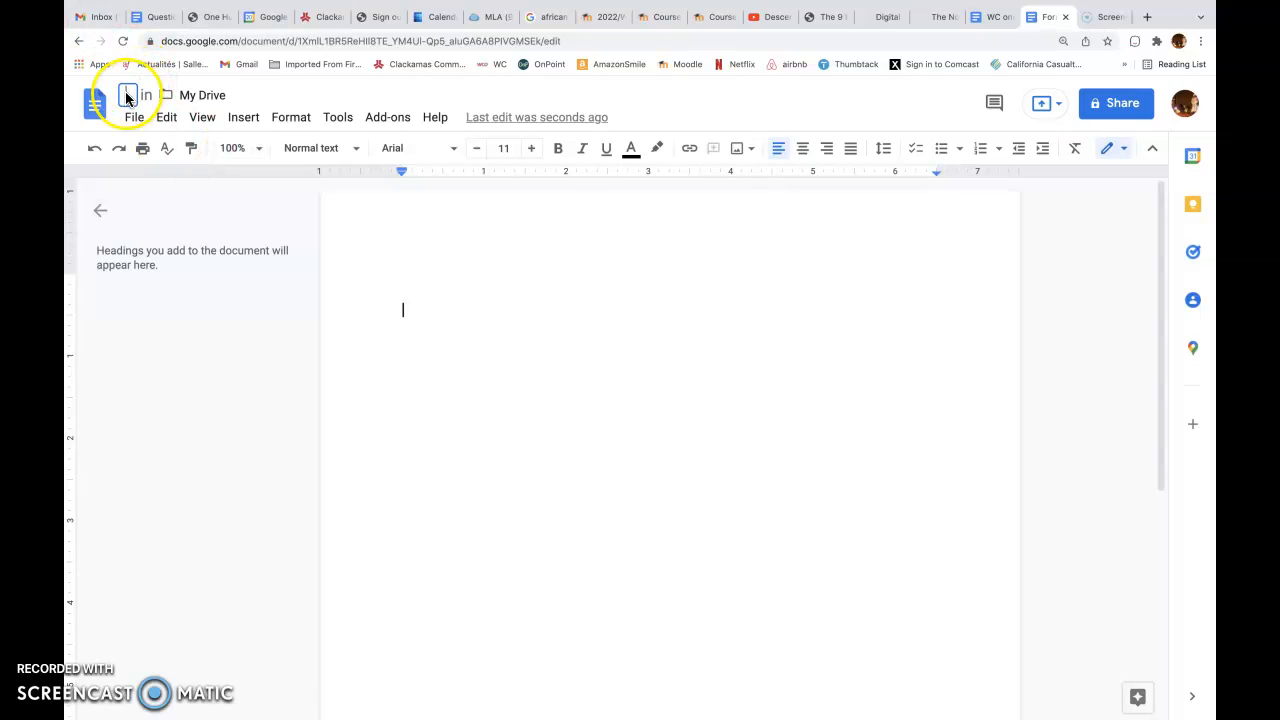
text(Fo)
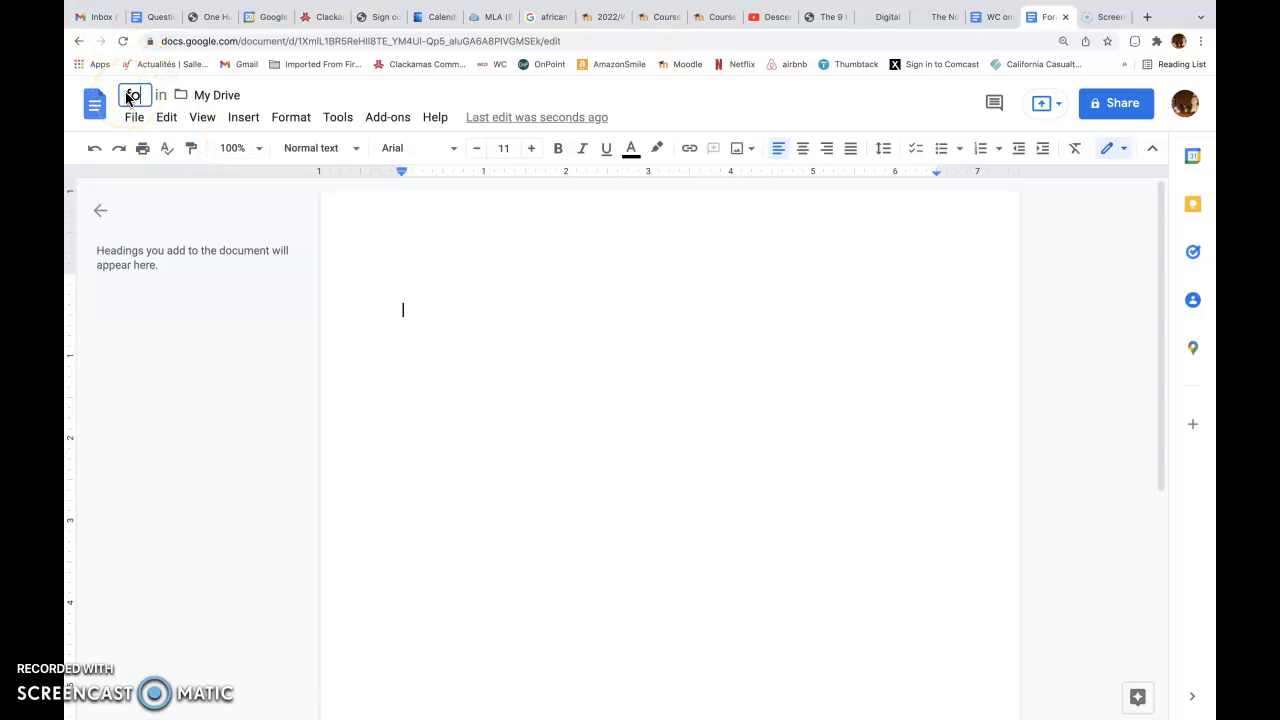
text(rmatting in MLA)
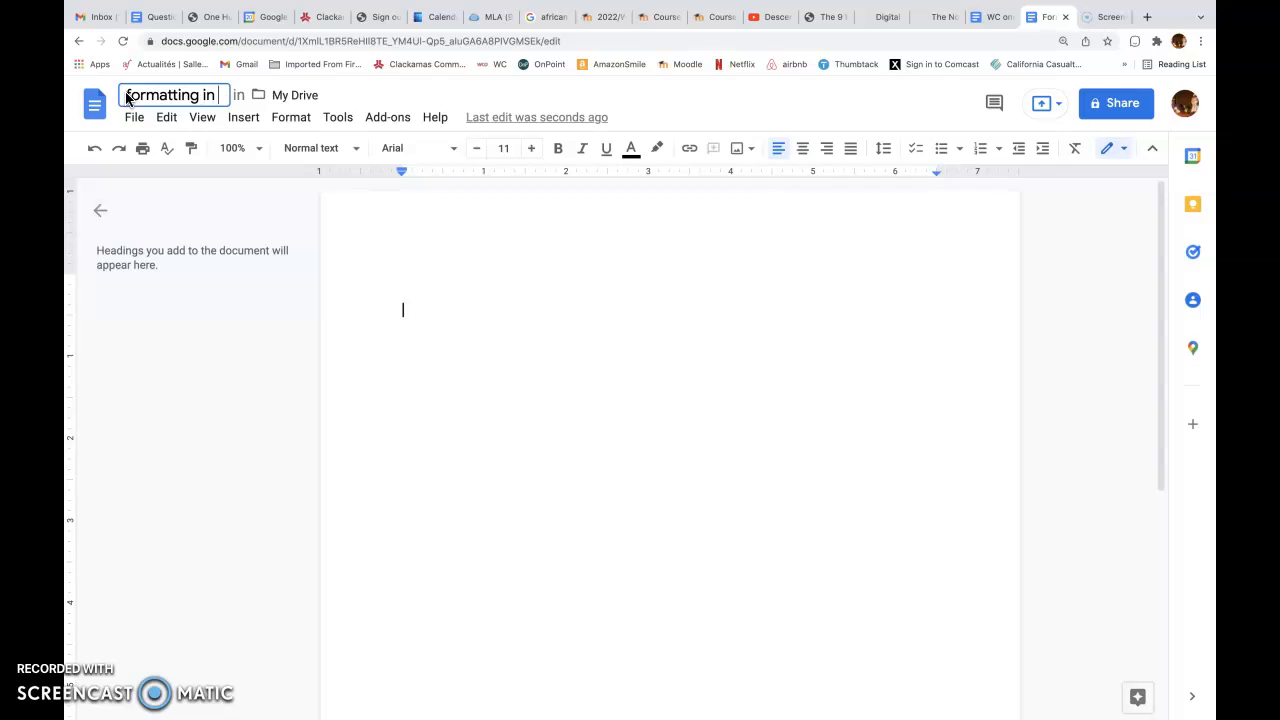
click(144, 101)
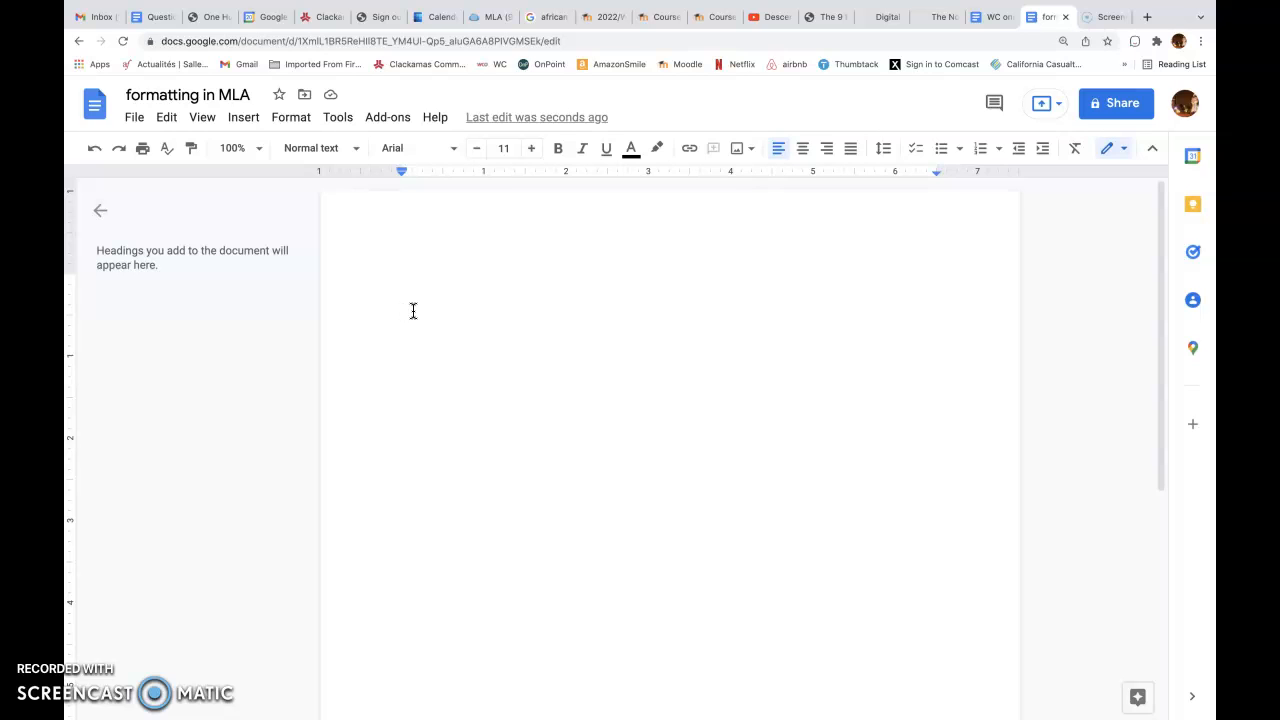
Set the text size to 12 and look through the available fonts, keeping Arial
click(532, 150)
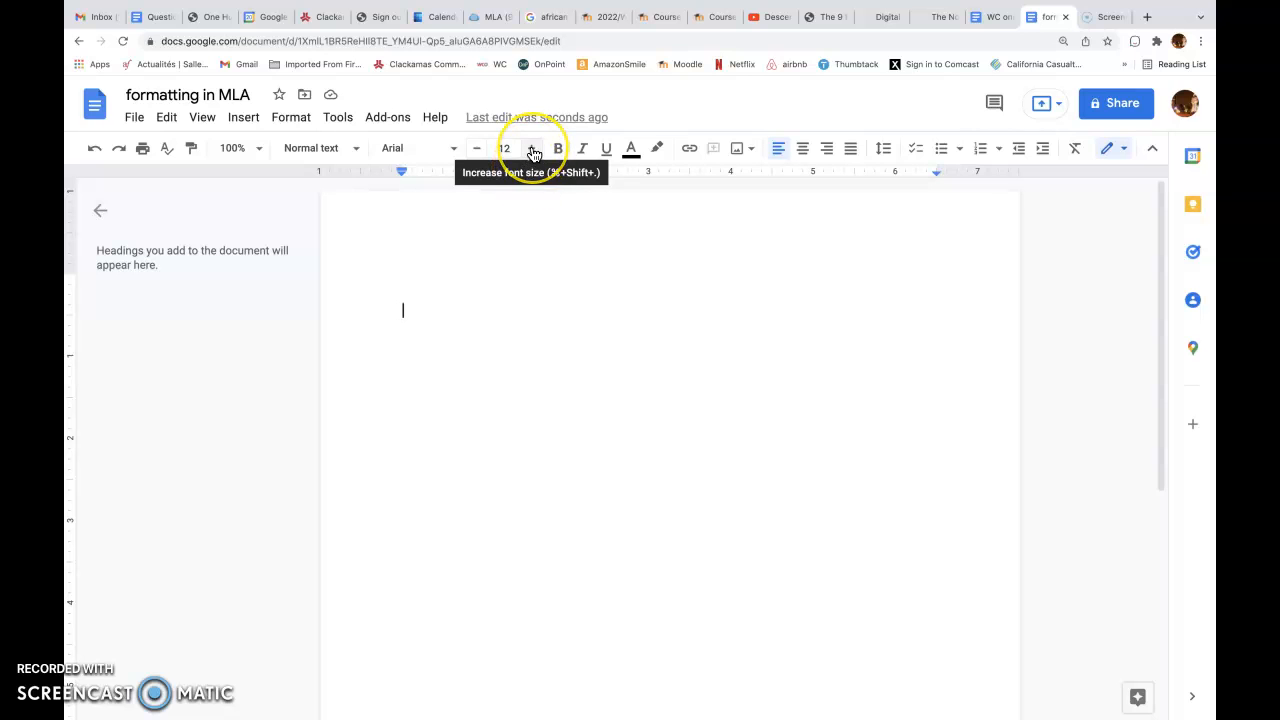
click(451, 150)
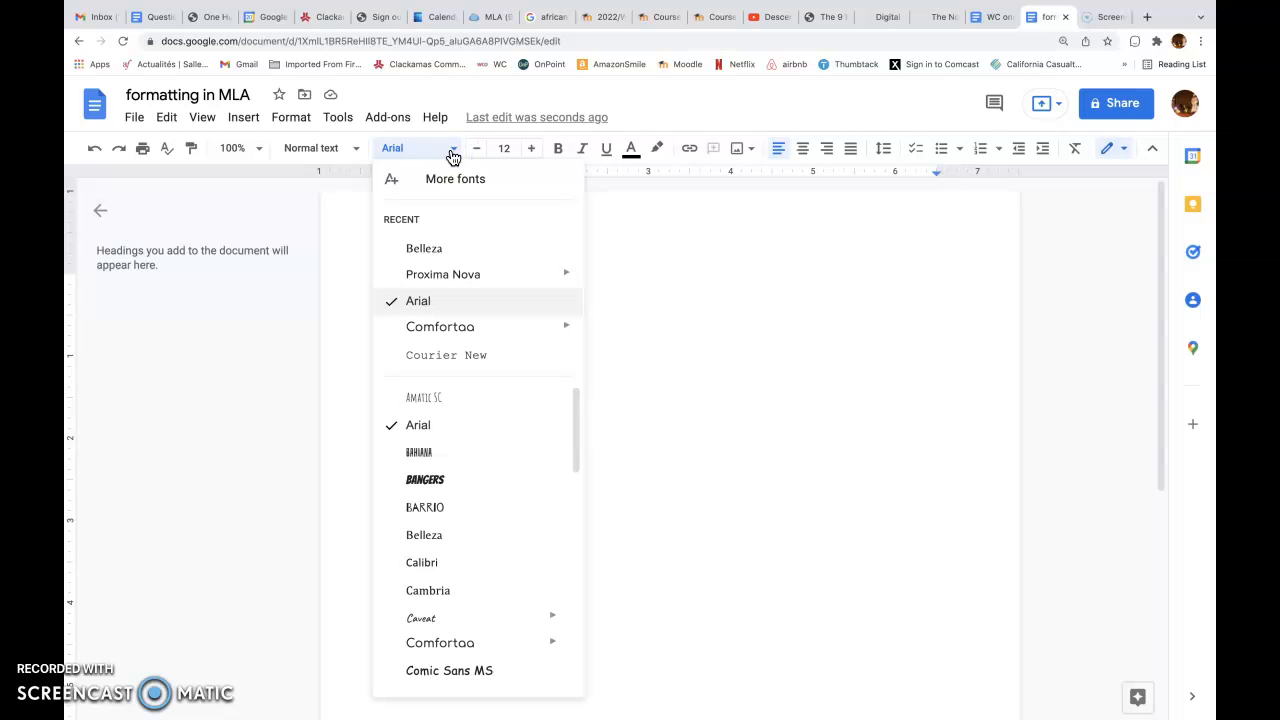
click(457, 176)
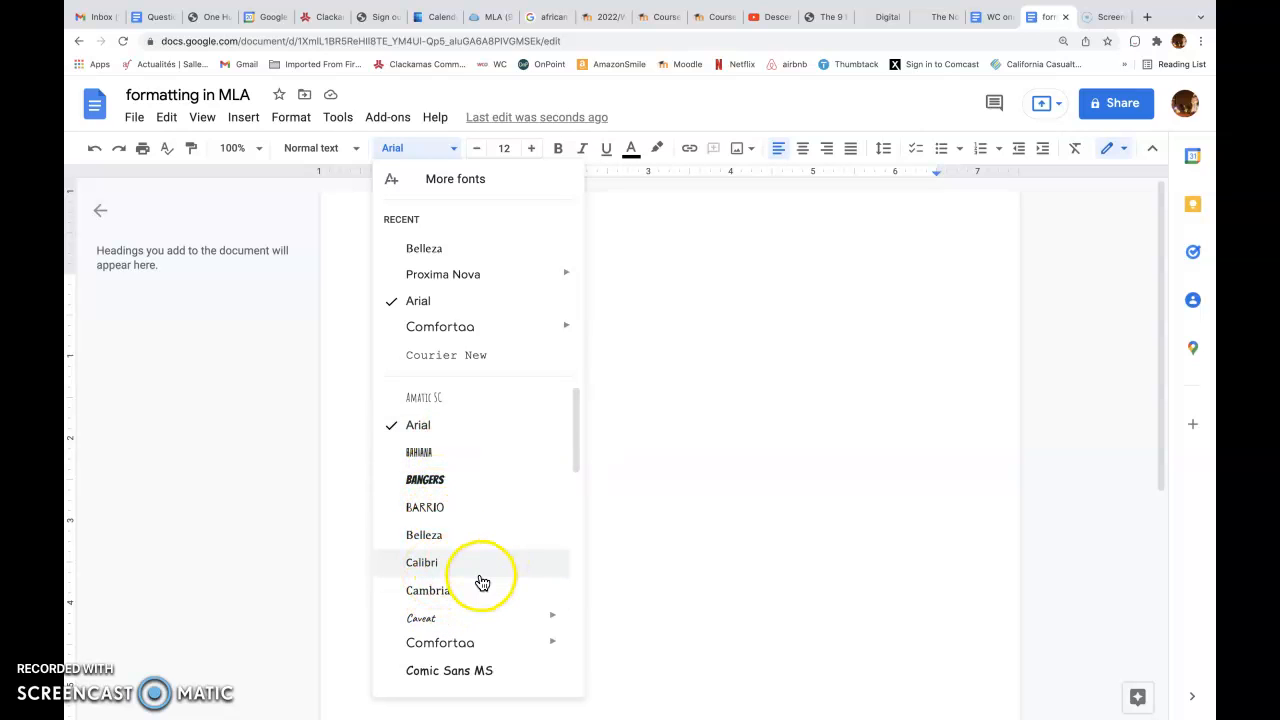
click(643, 491)
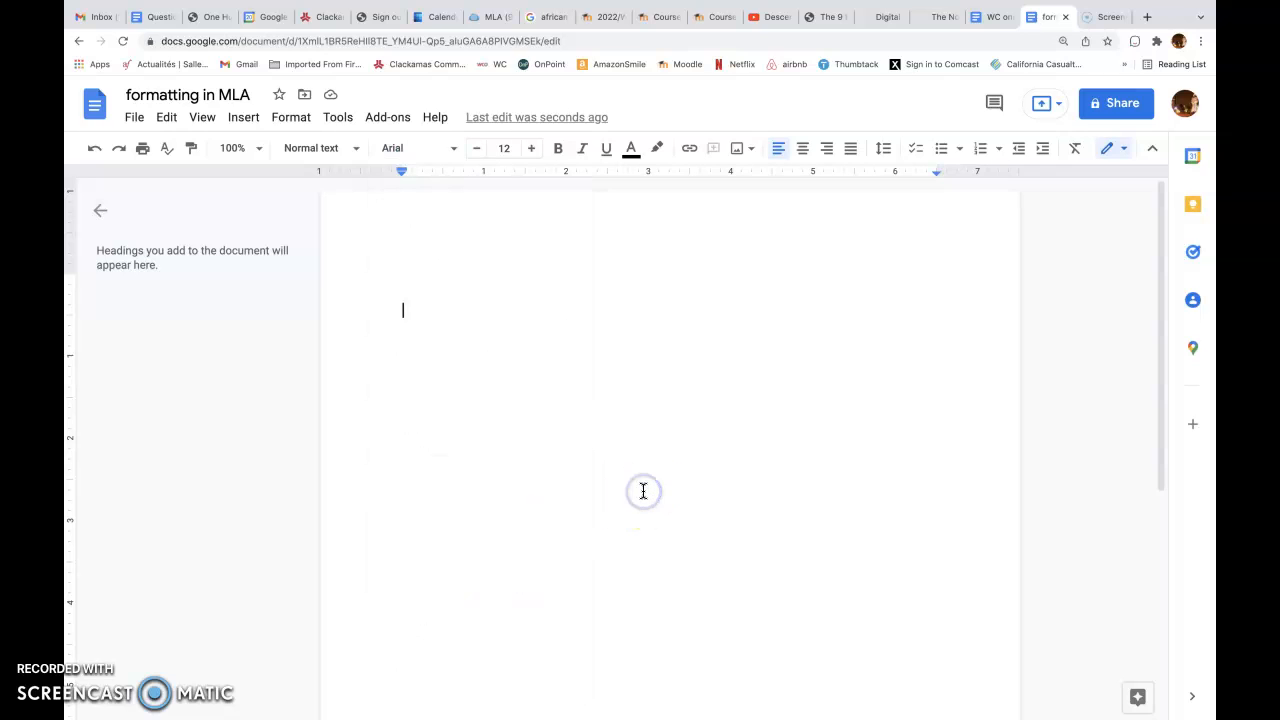
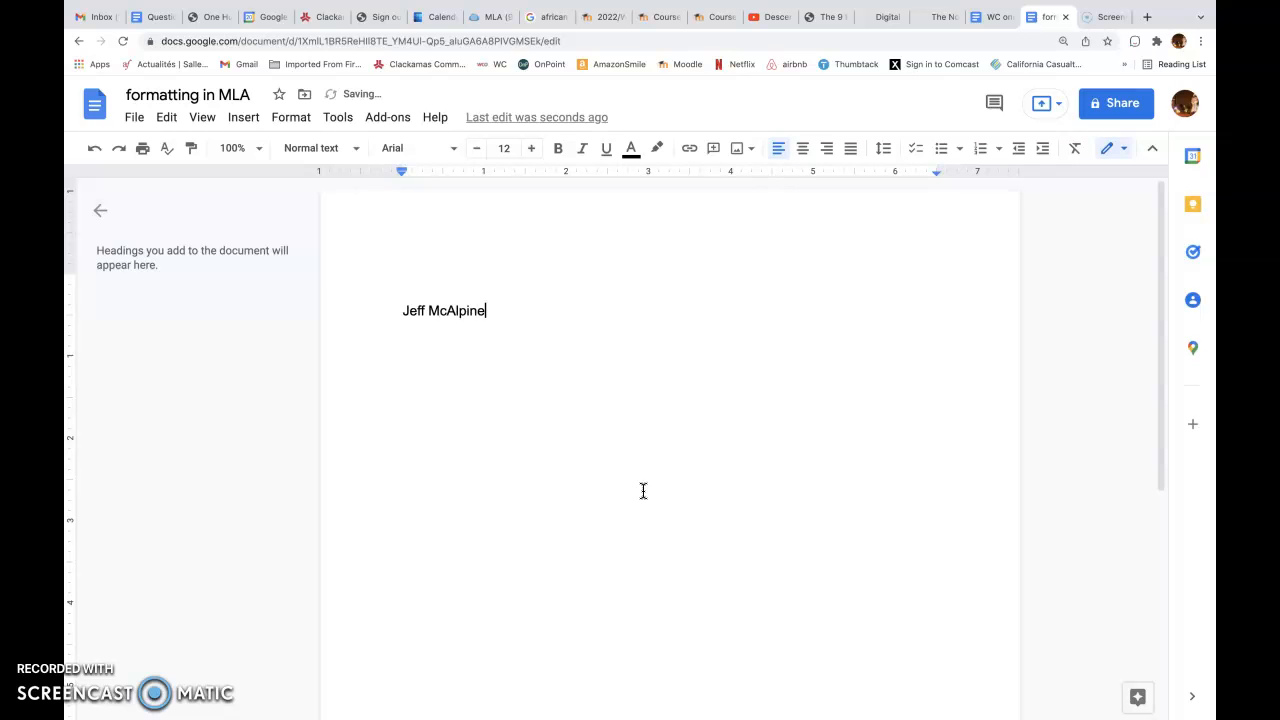
Enter the first three heading lines: the student's full name, "Professor's name" and "WR 121-10"
key(Return)
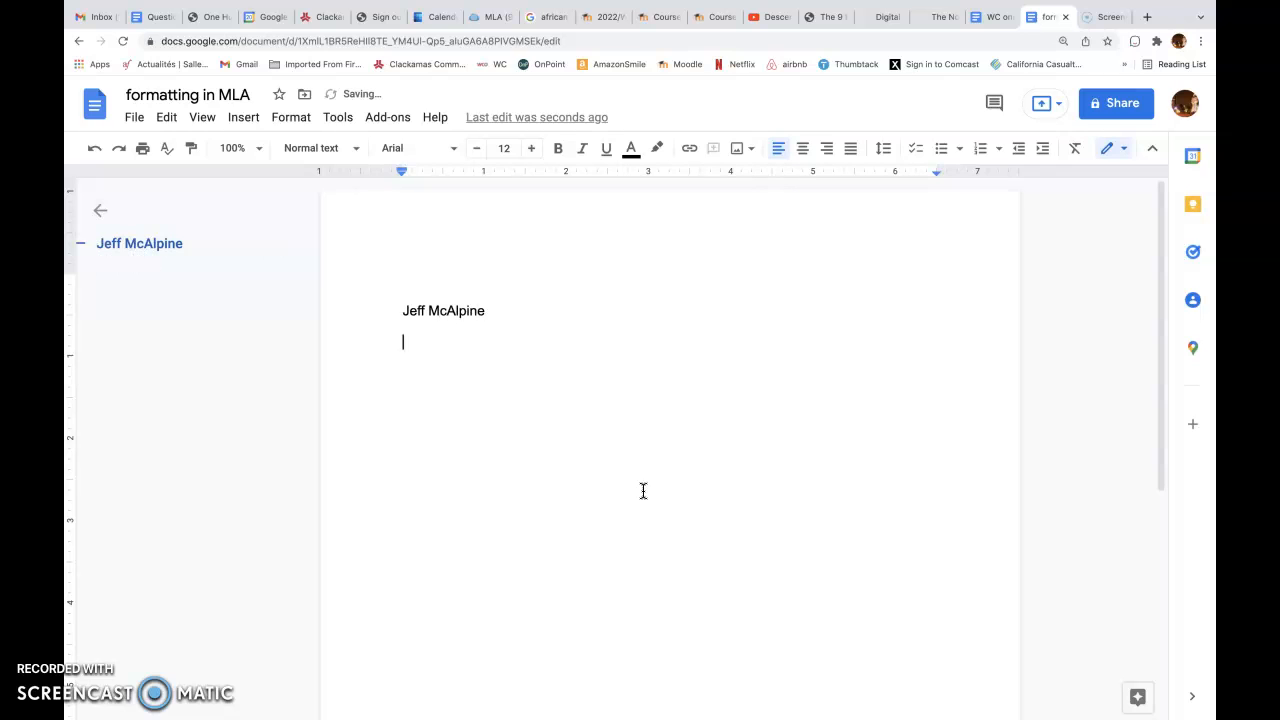
text(Professor's name)
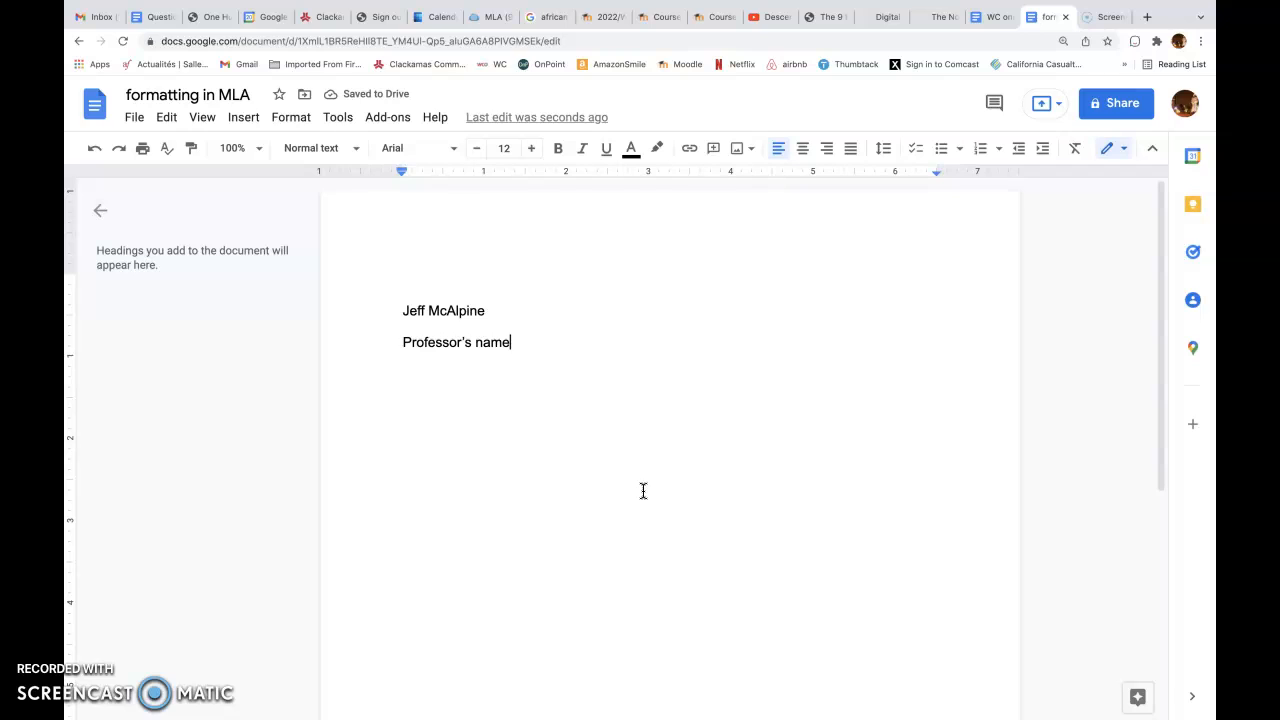
key(Return)
text(WR 121-10)
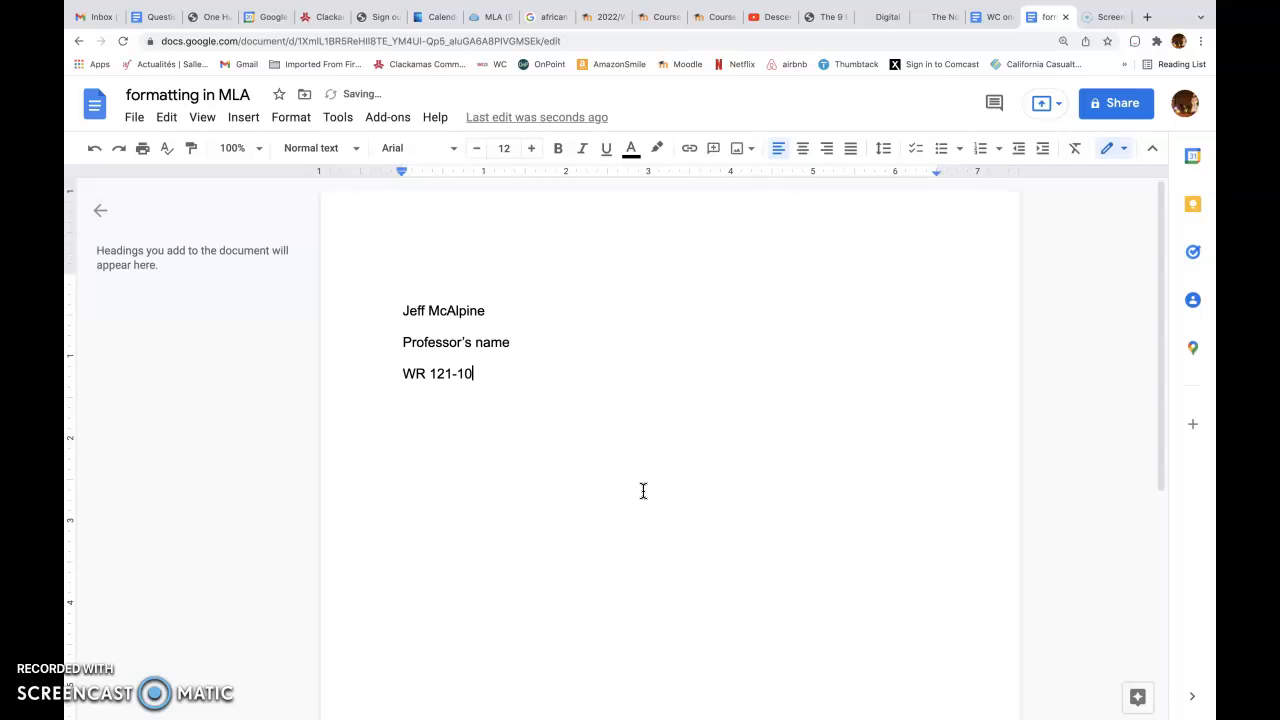
Add the date line "20 January 2022" below the course line and start a new line
key(Return)
text(24)
key(BackSpace)
text(0 January 2022)
key(Return)
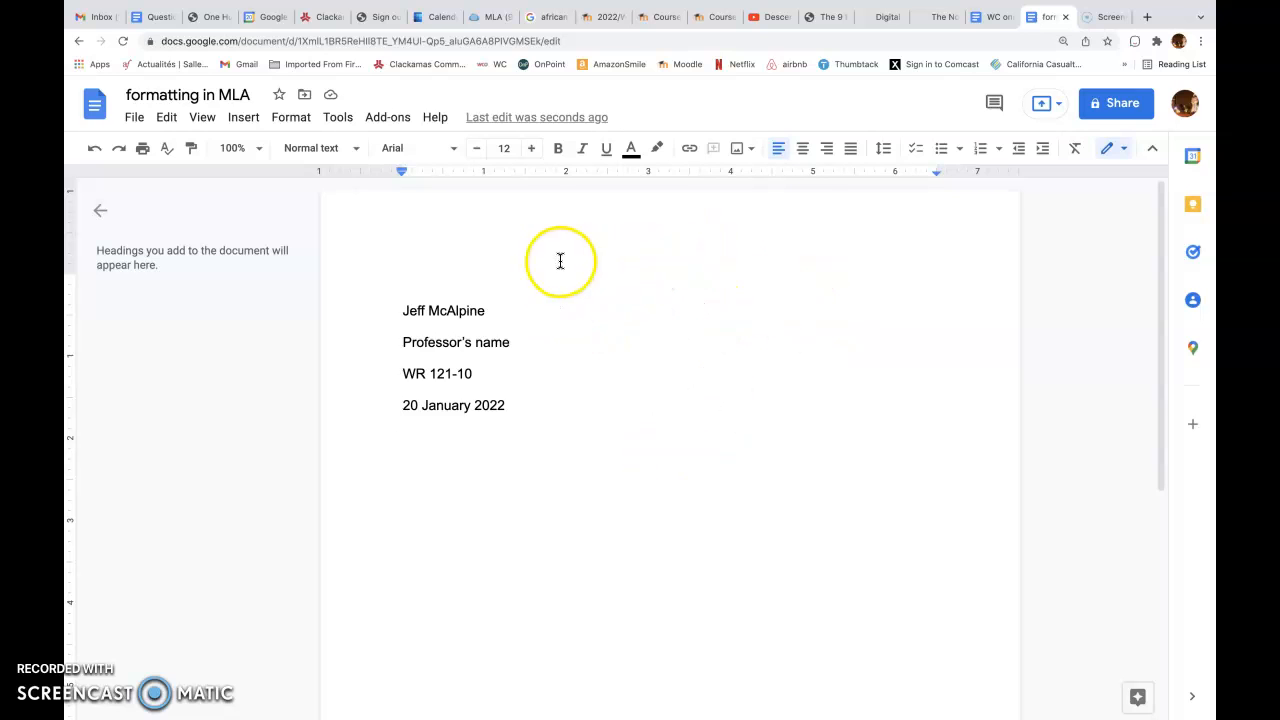
Insert a page header in the document
click(240, 120)
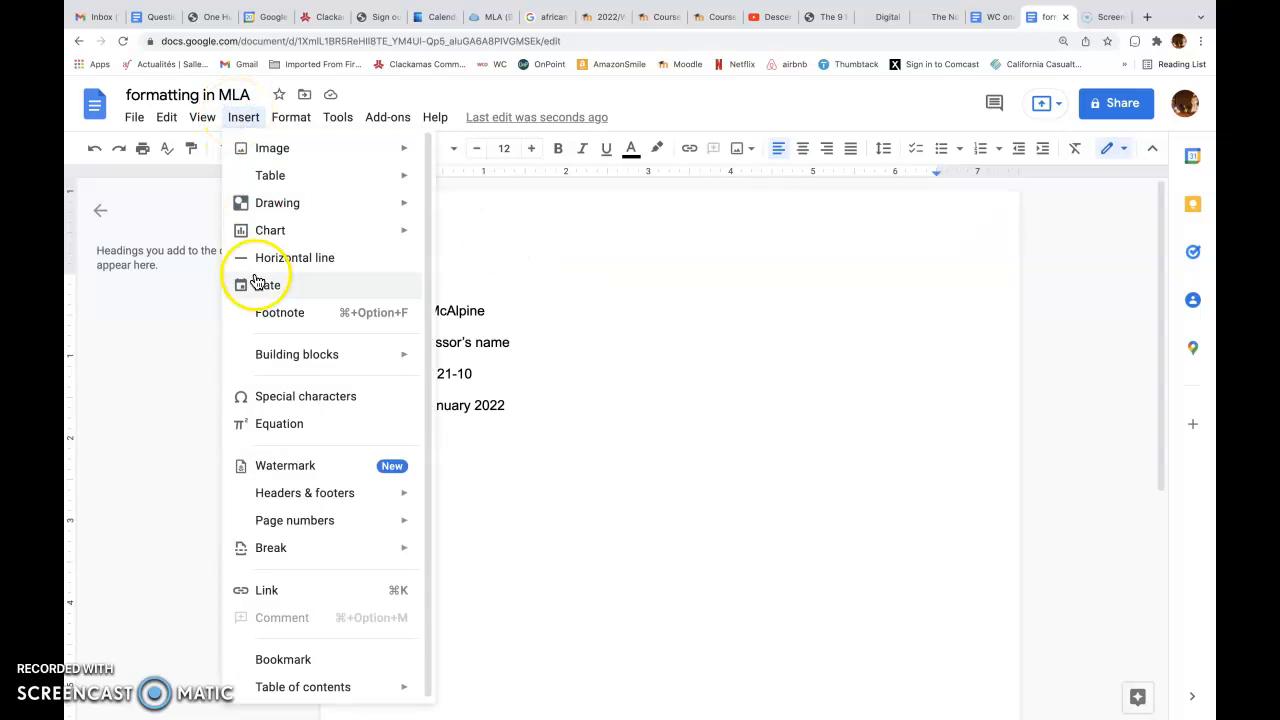
mouse_move(277, 491)
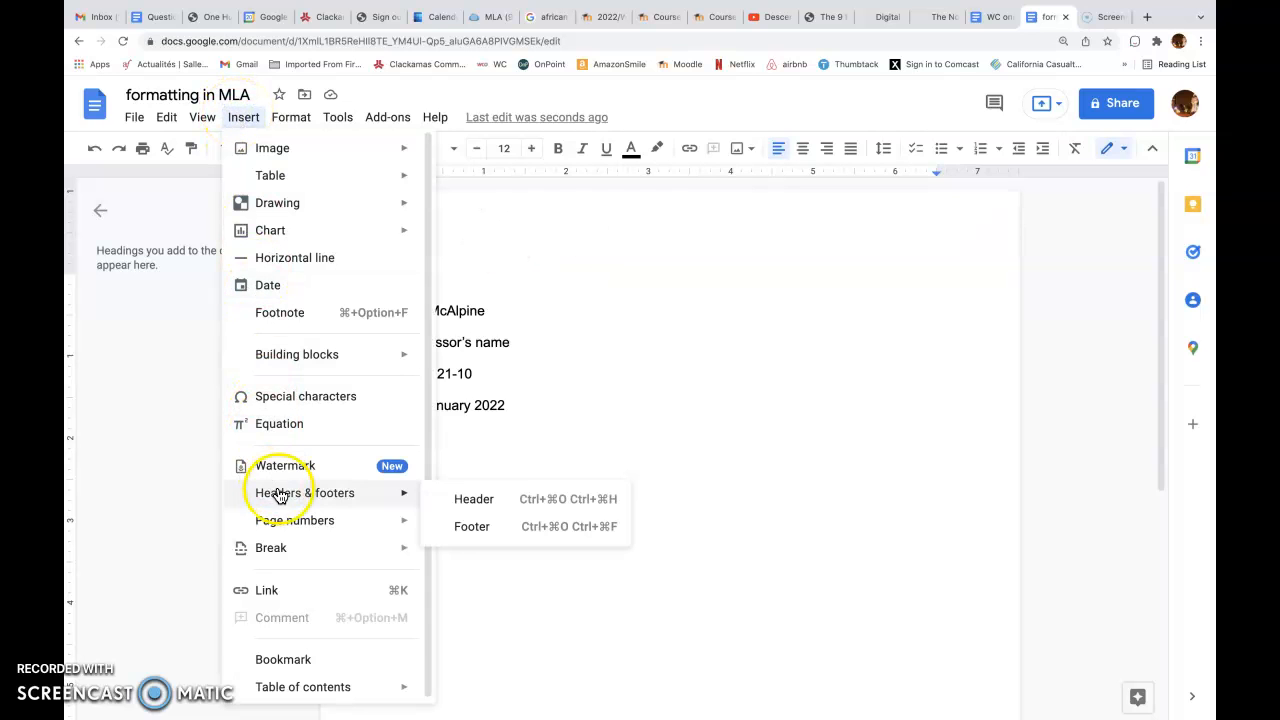
click(465, 503)
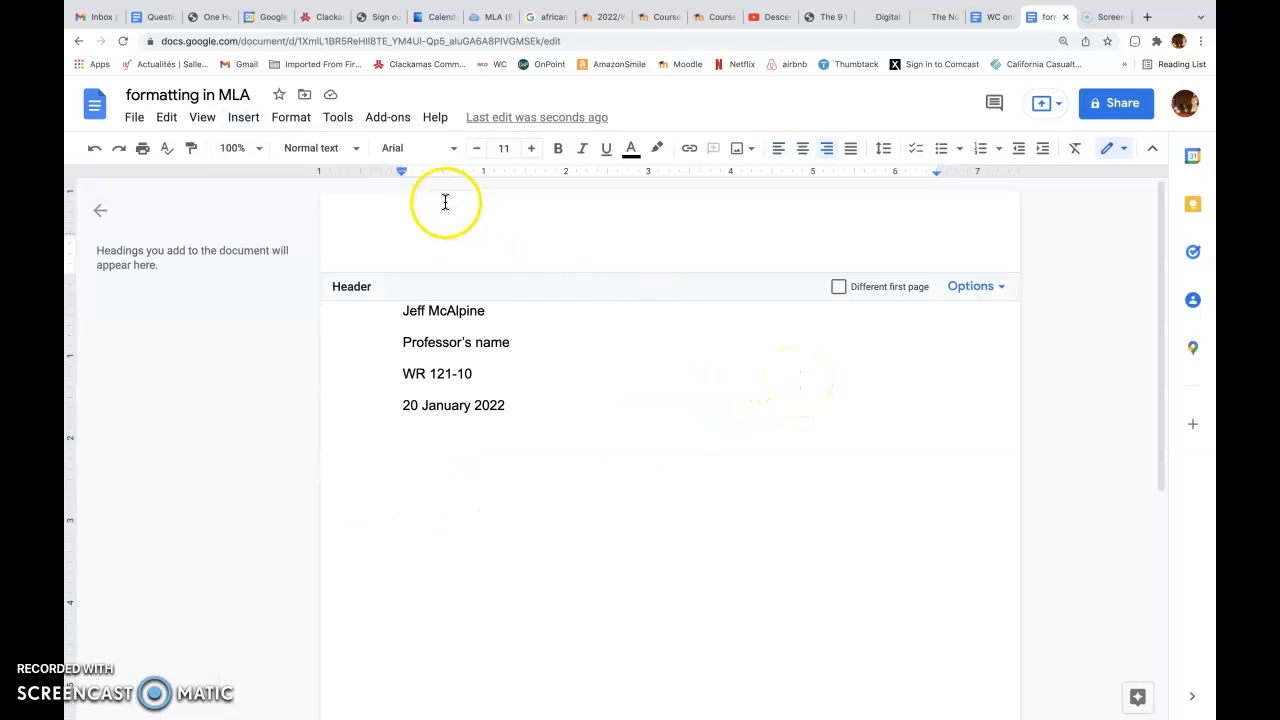
click(250, 125)
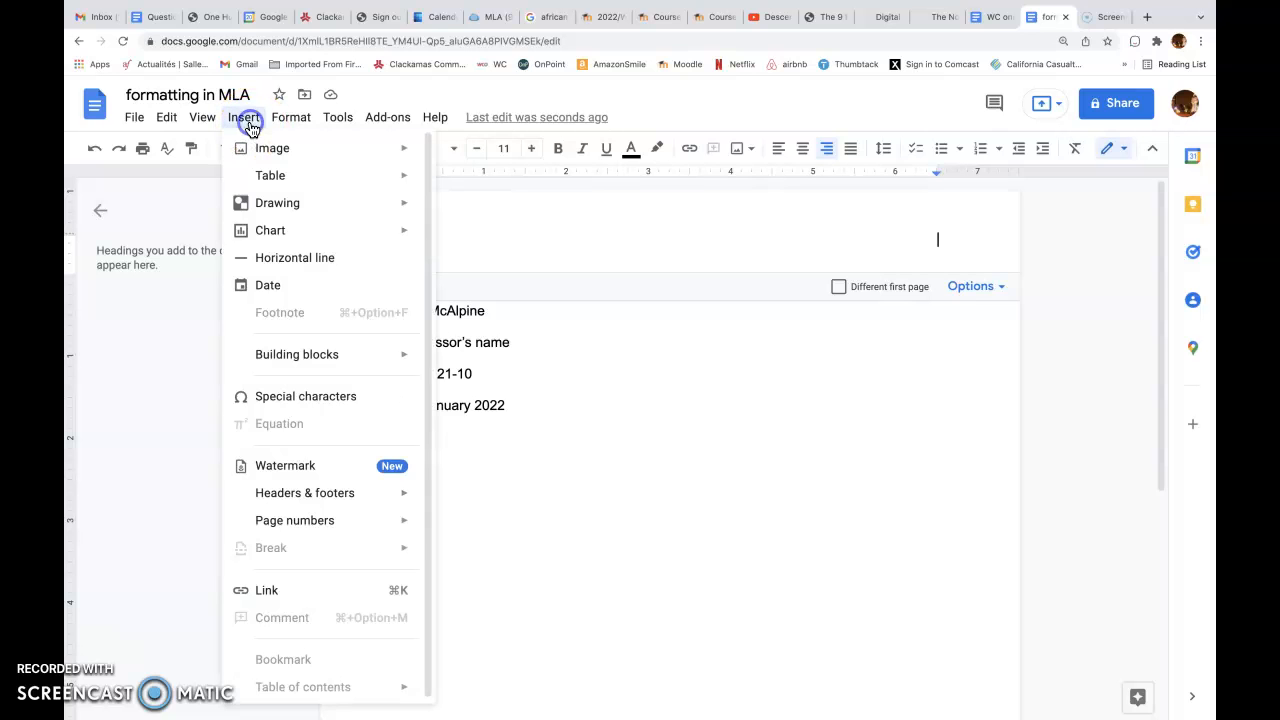
mouse_move(371, 494)
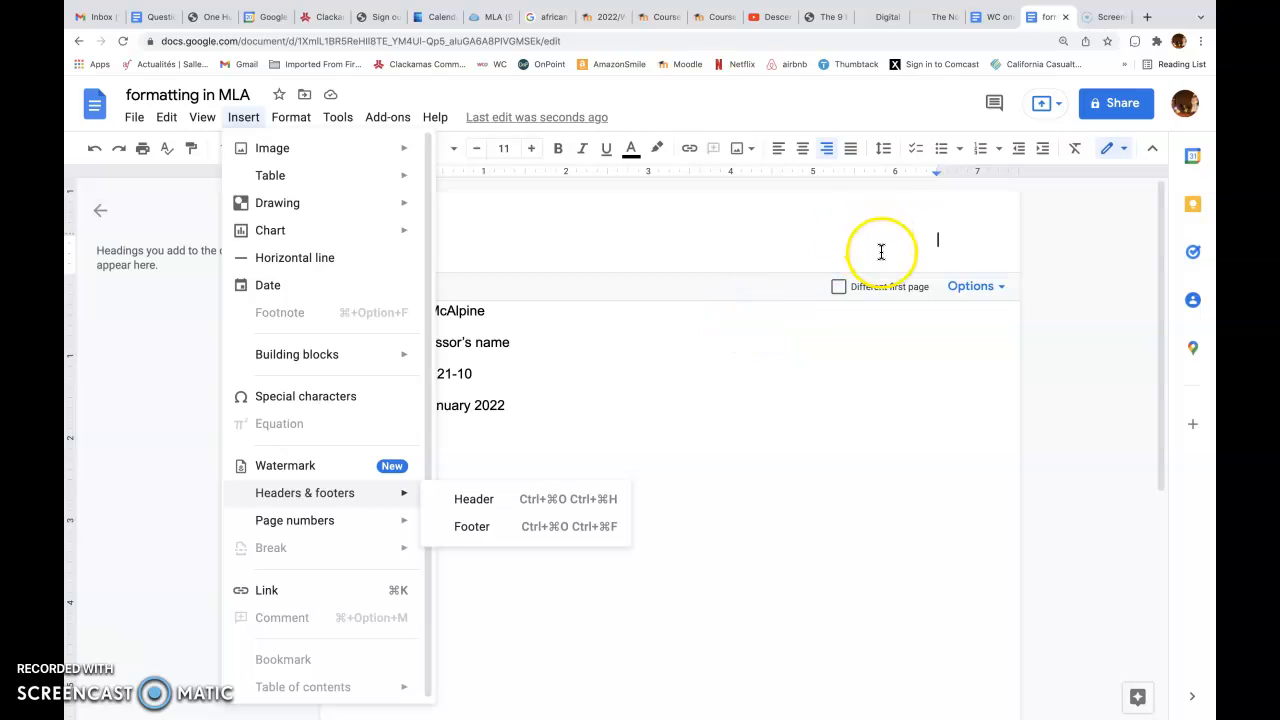
click(913, 250)
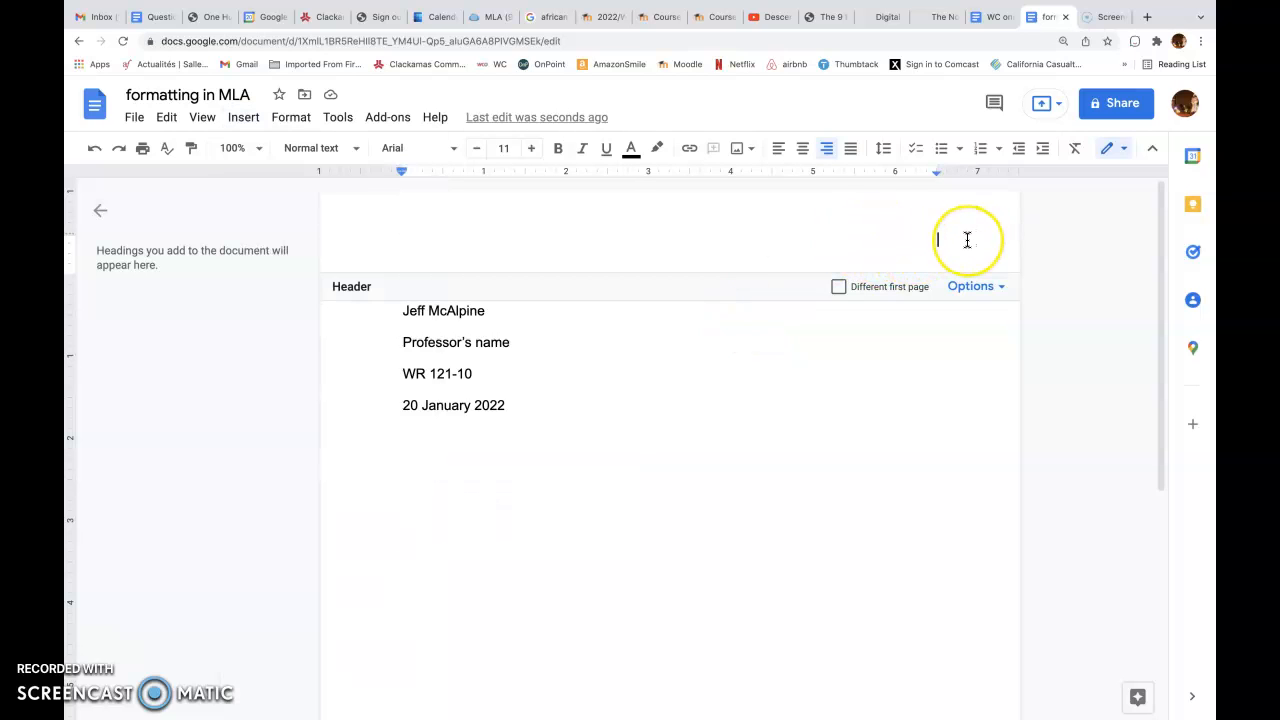
click(903, 248)
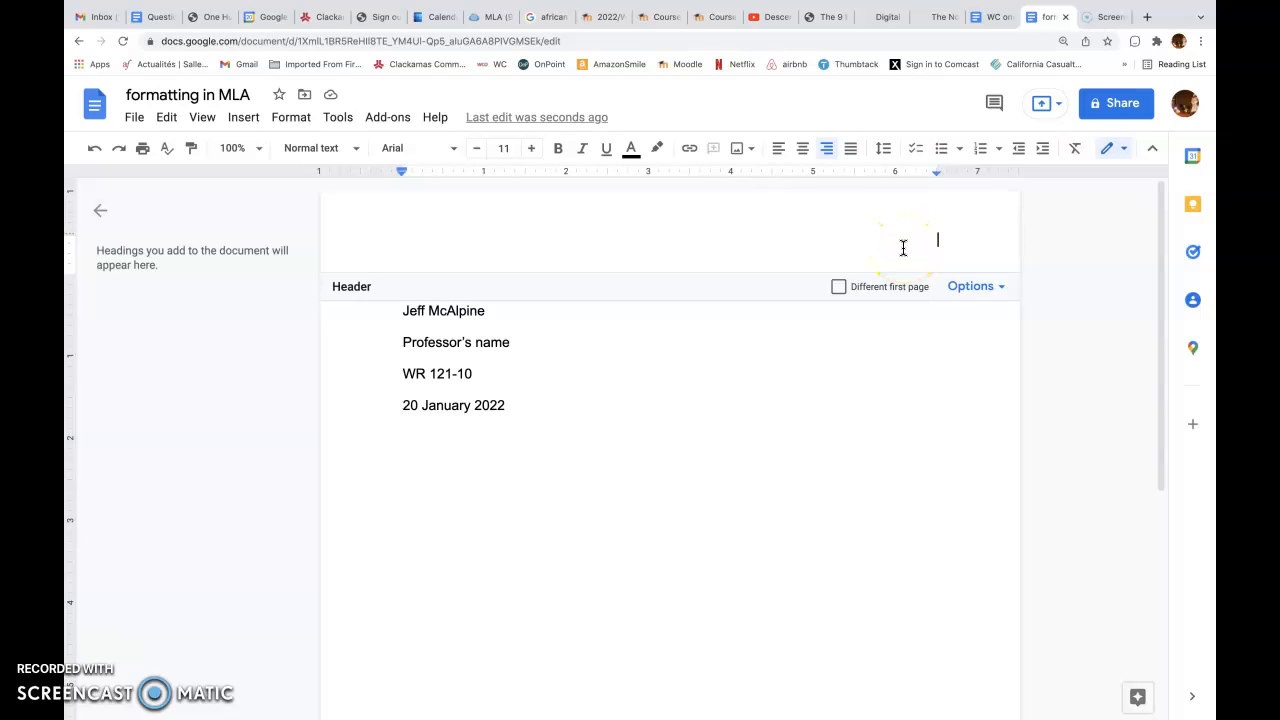
click(857, 347)
click(866, 309)
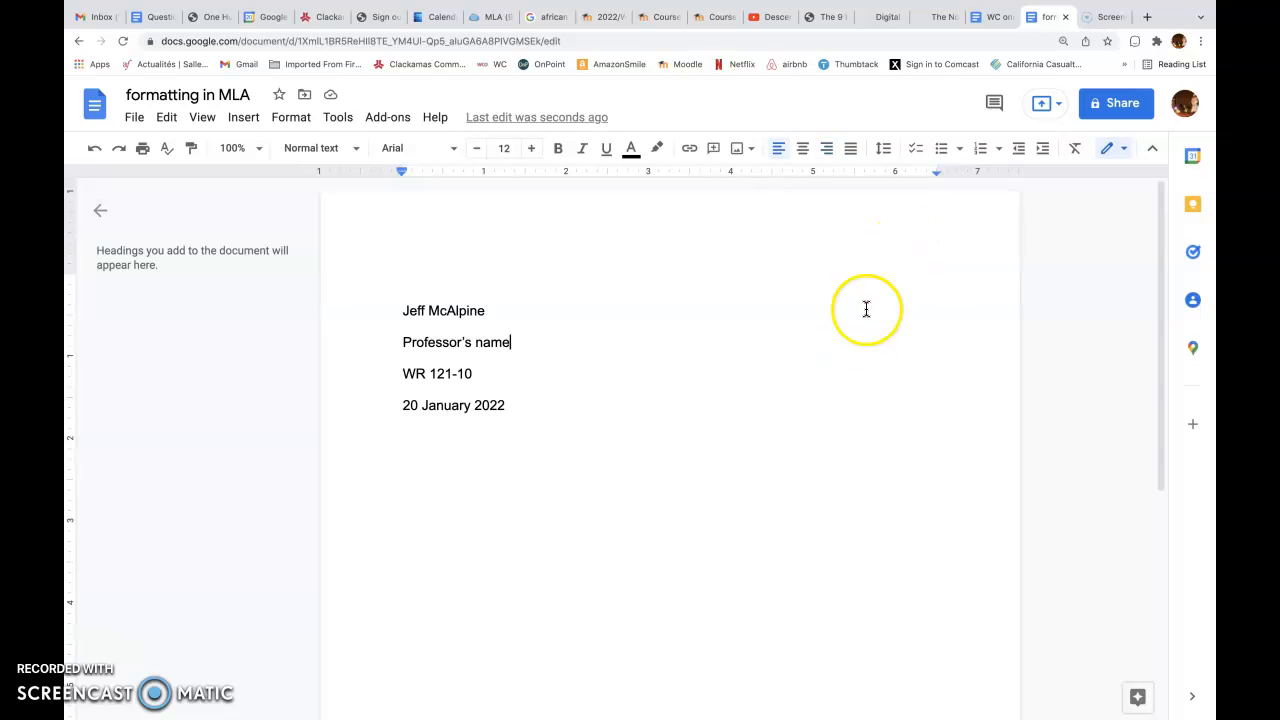
Enter the student's last name, right-aligned, in the page header
double_click(877, 249)
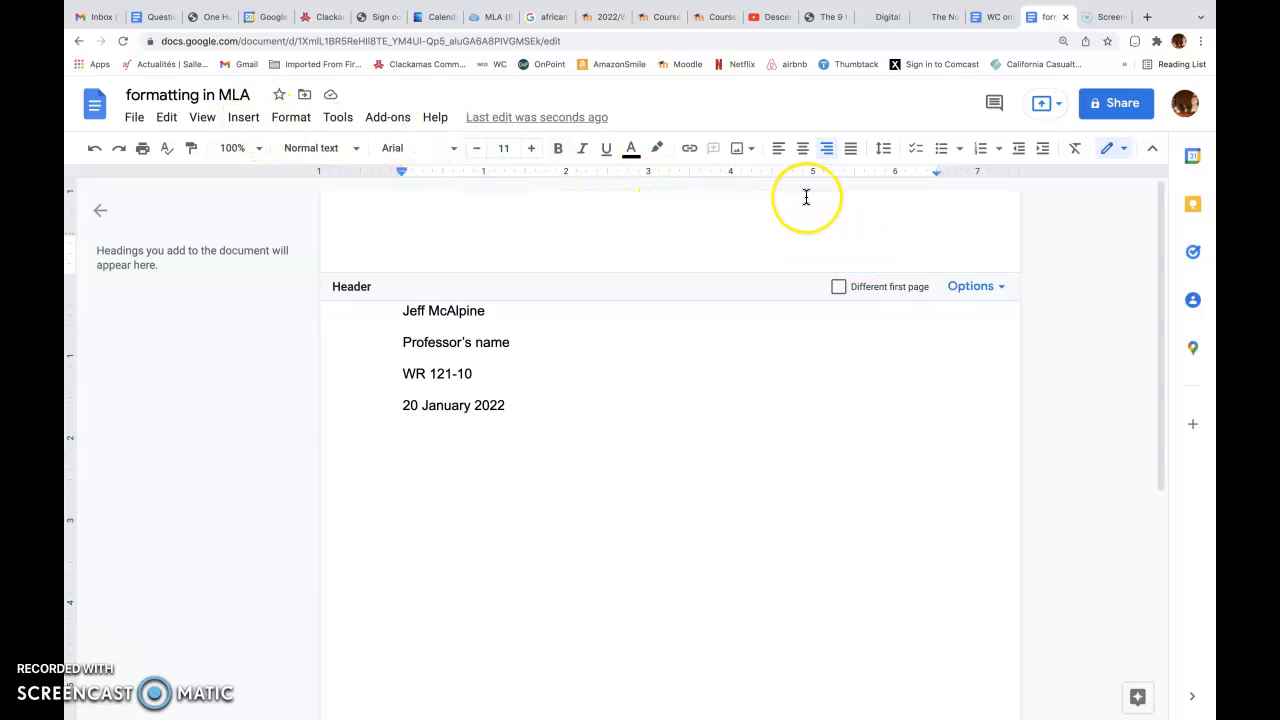
text(McAk)
key(BackSpace)
text(lpine)
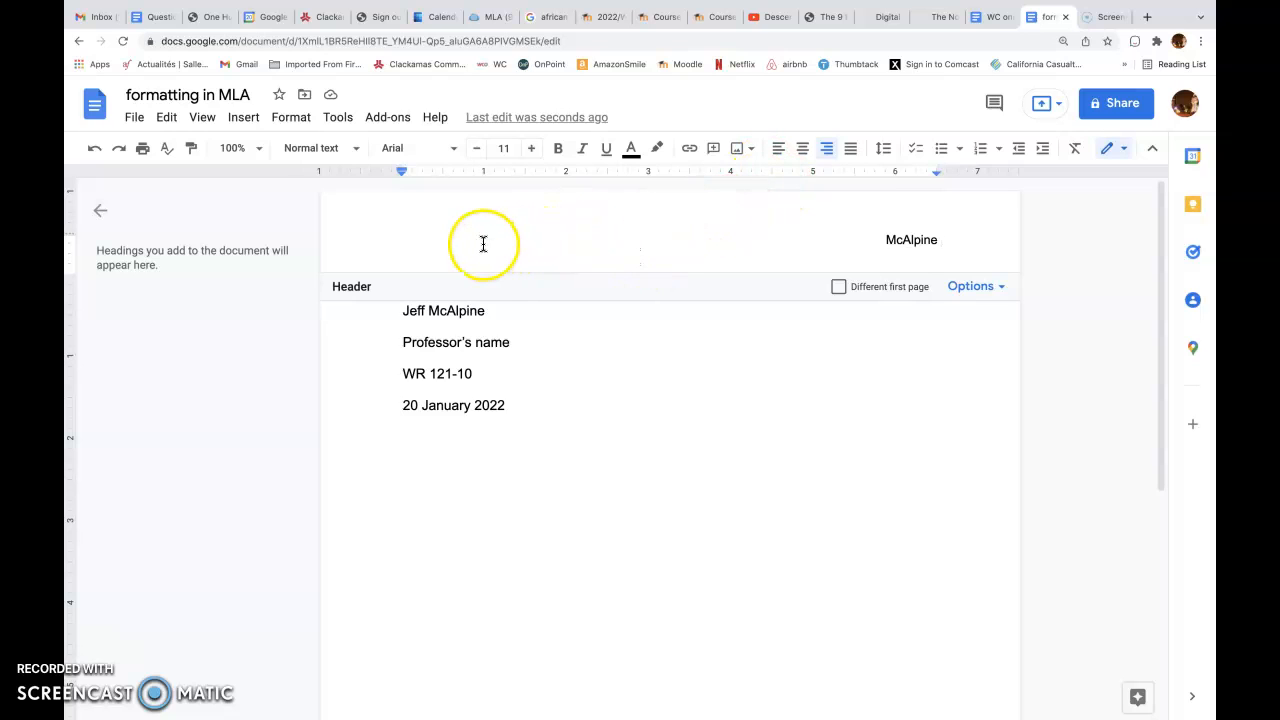
Insert automatic page numbers in the header after the last name, starting on the first page
click(248, 127)
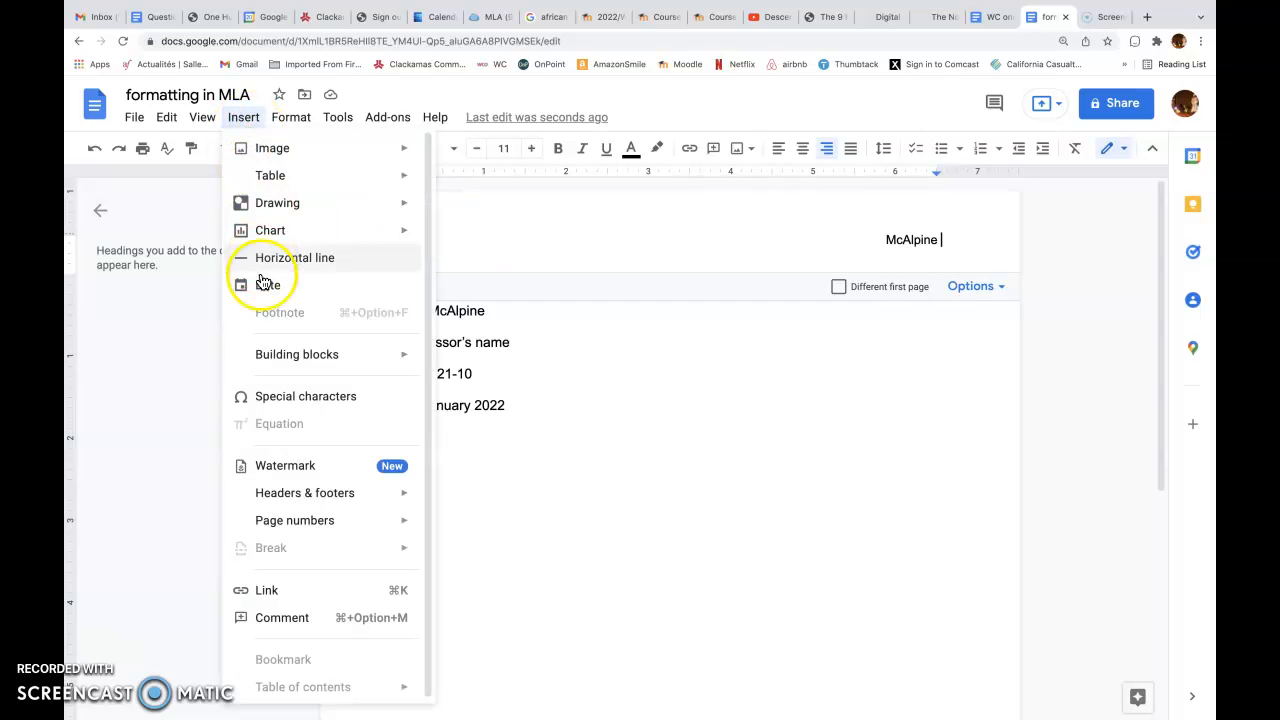
mouse_move(271, 531)
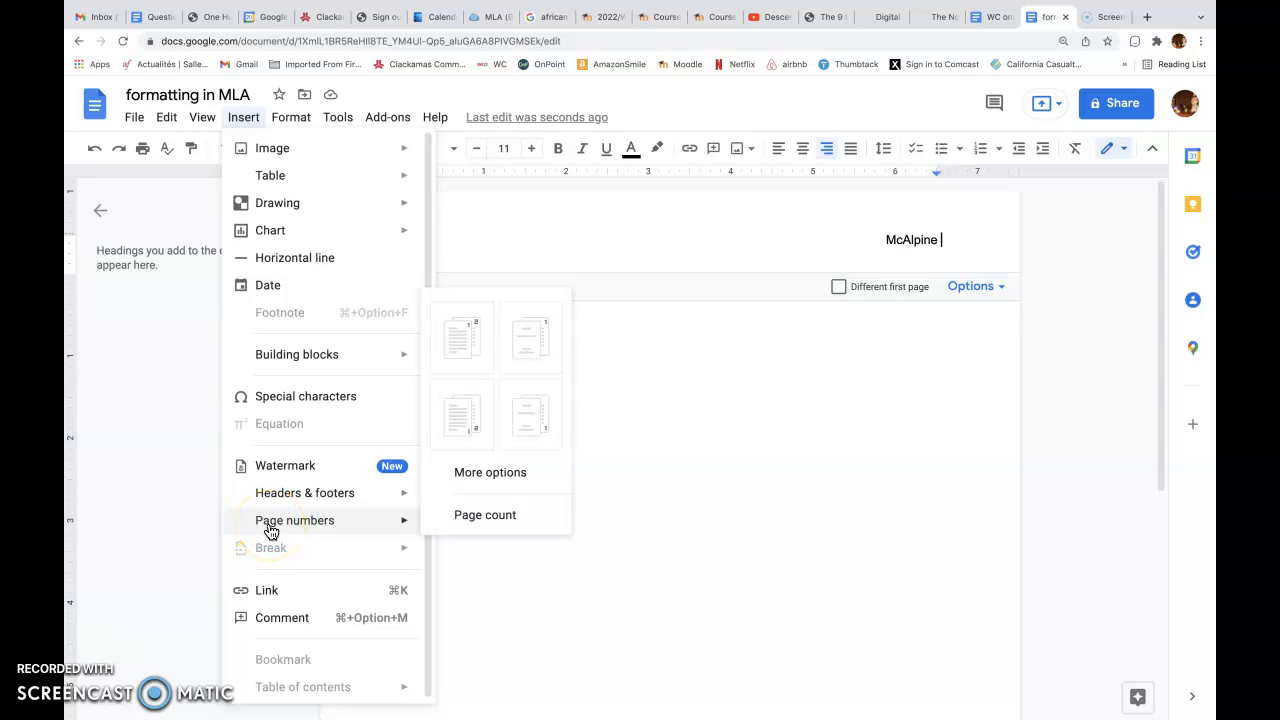
click(465, 343)
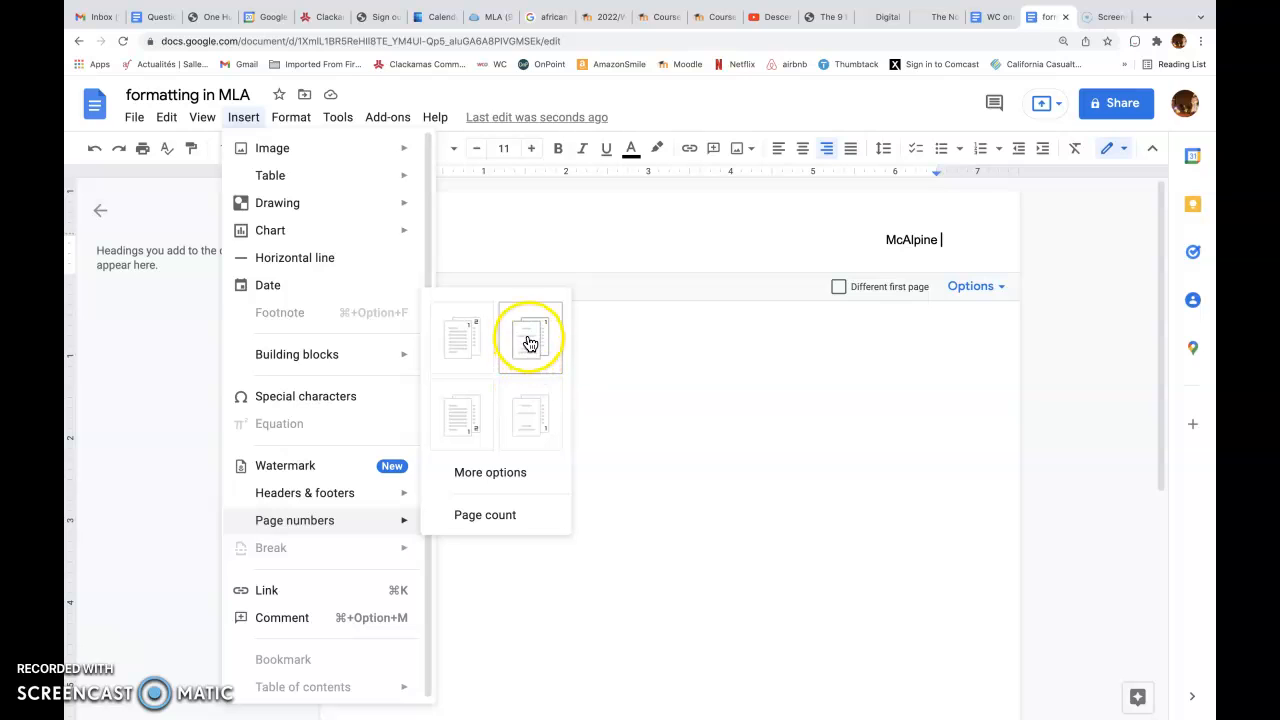
click(457, 348)
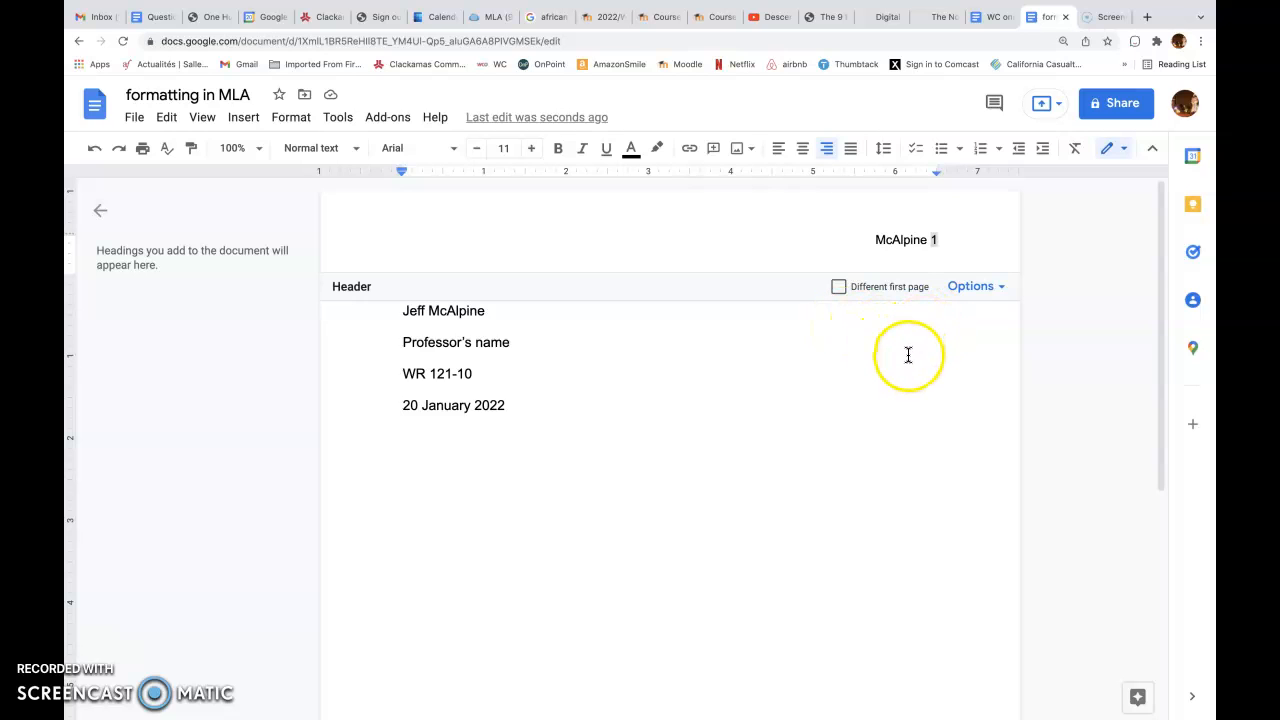
Return to the document body and centre the new line below the date
click(755, 410)
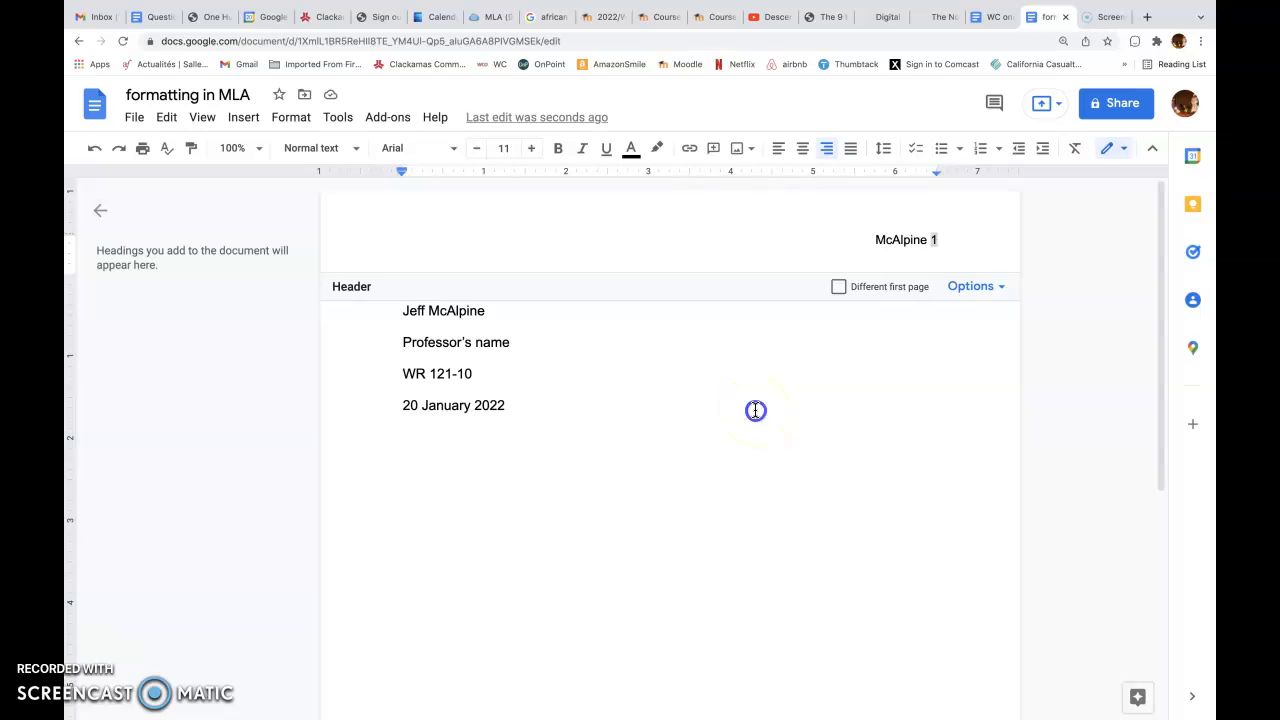
key(Return)
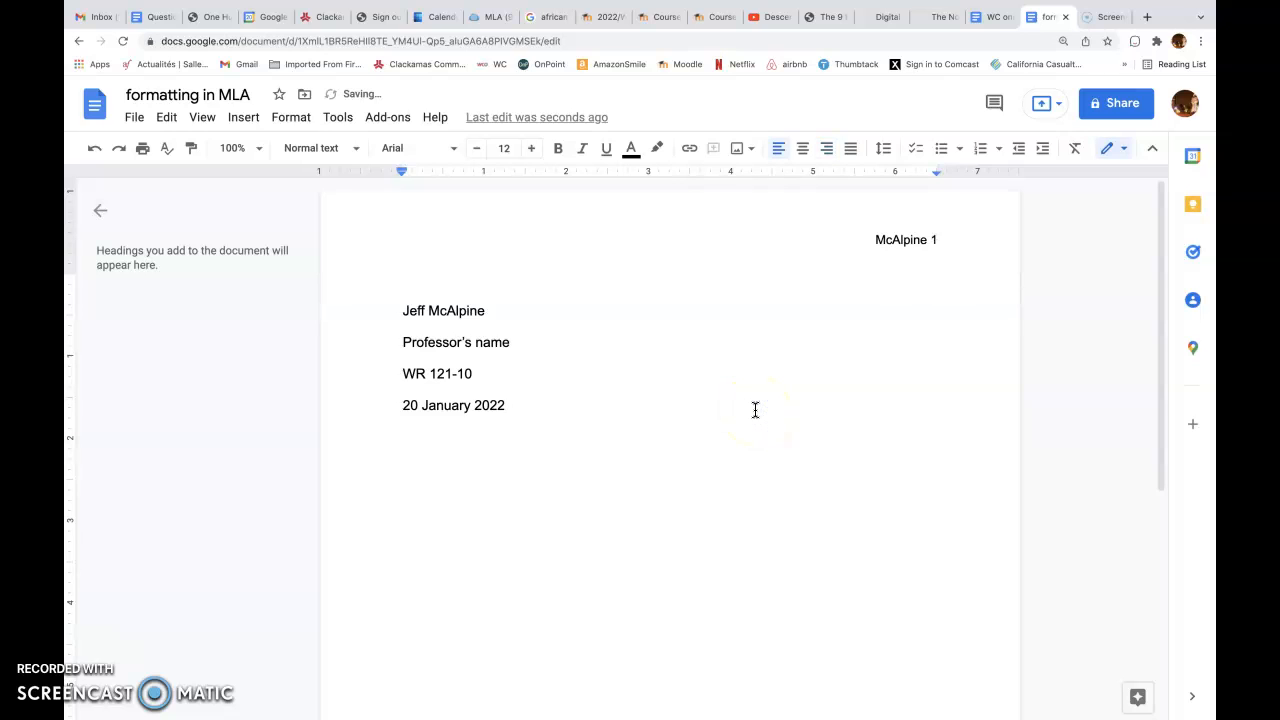
click(801, 147)
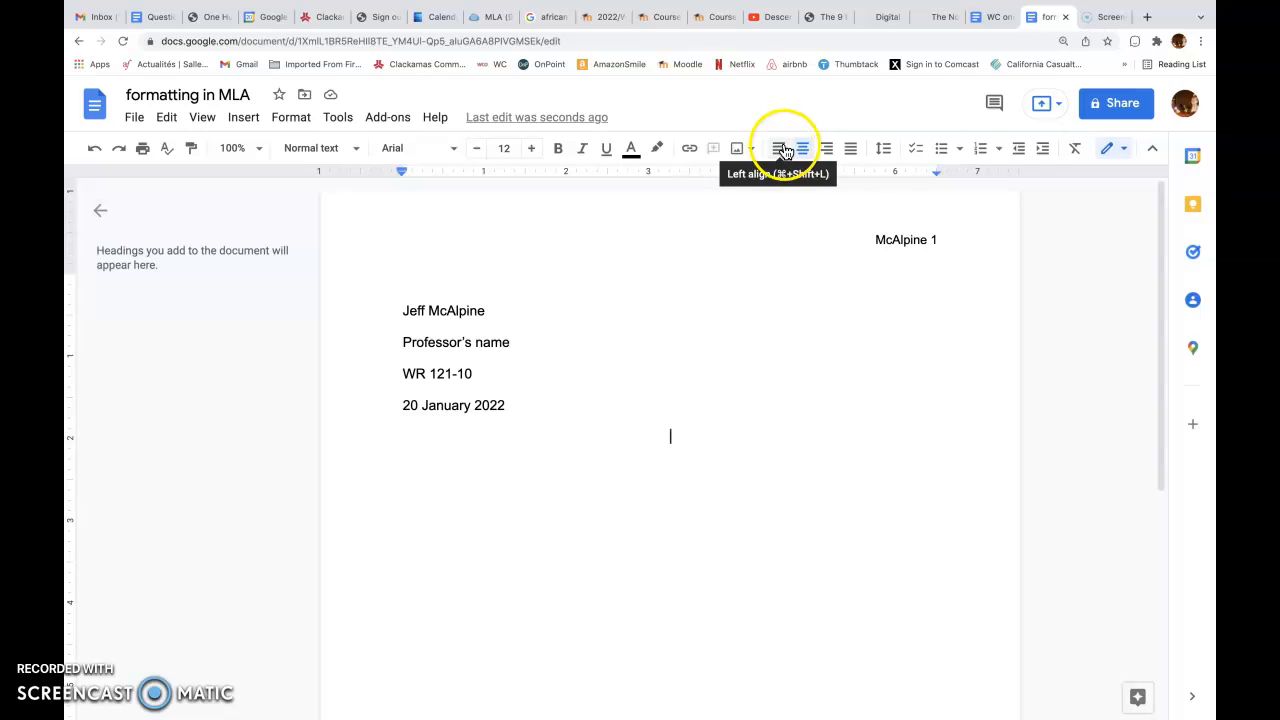
click(755, 418)
Enter the title "Essay #1 Title: Something Original That Makes Me Want to Read Your Essay" on the centred line below the date
text(Es)
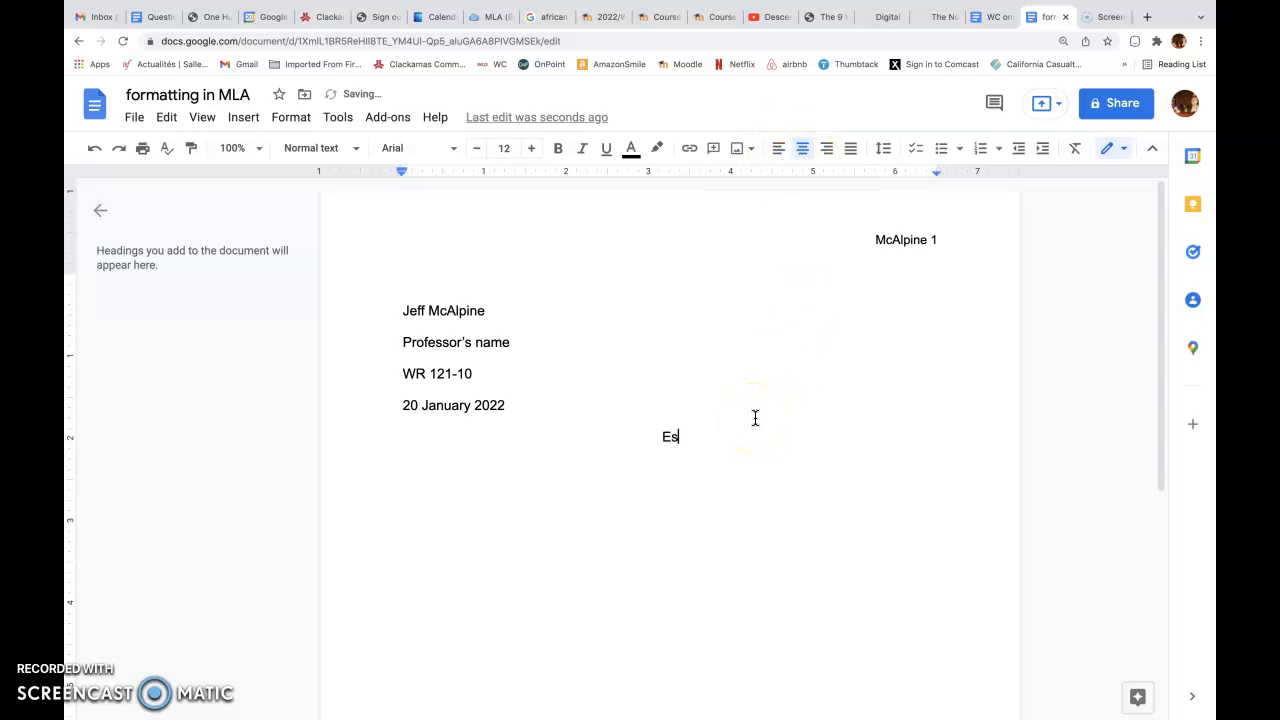
text(say #1 Title)
key(BackSpace)
text(: Something )
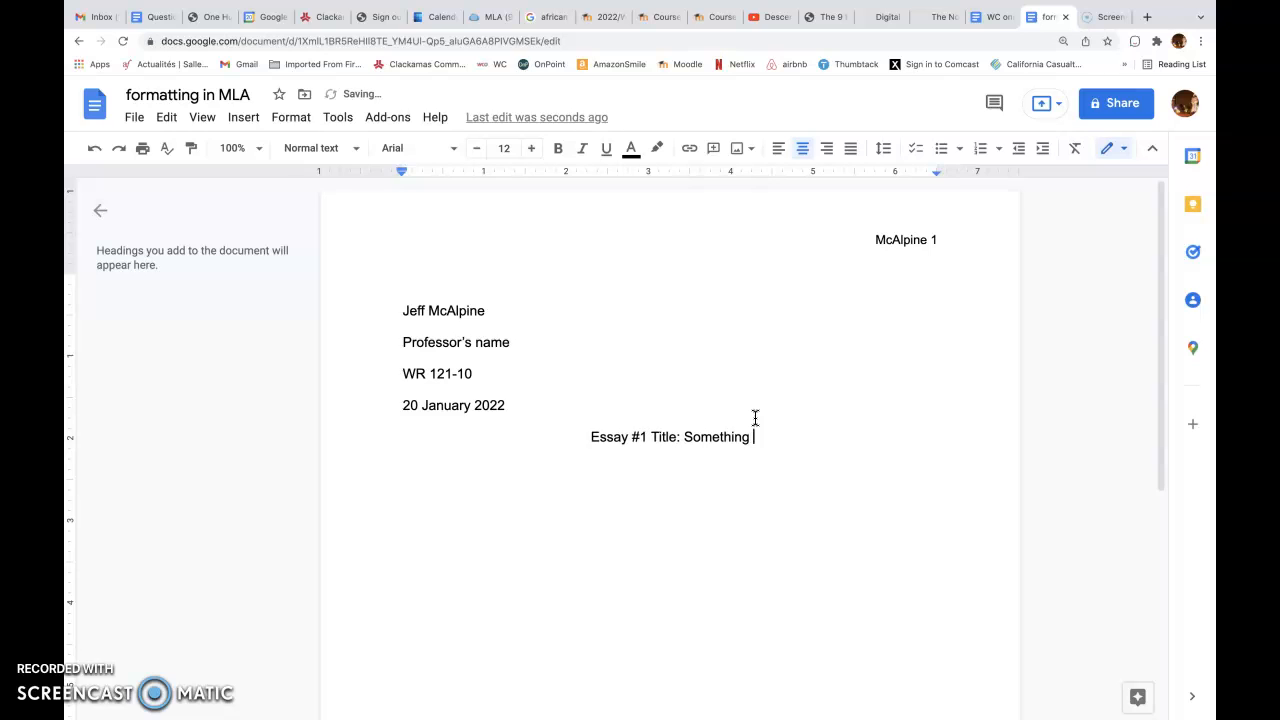
text(Original)
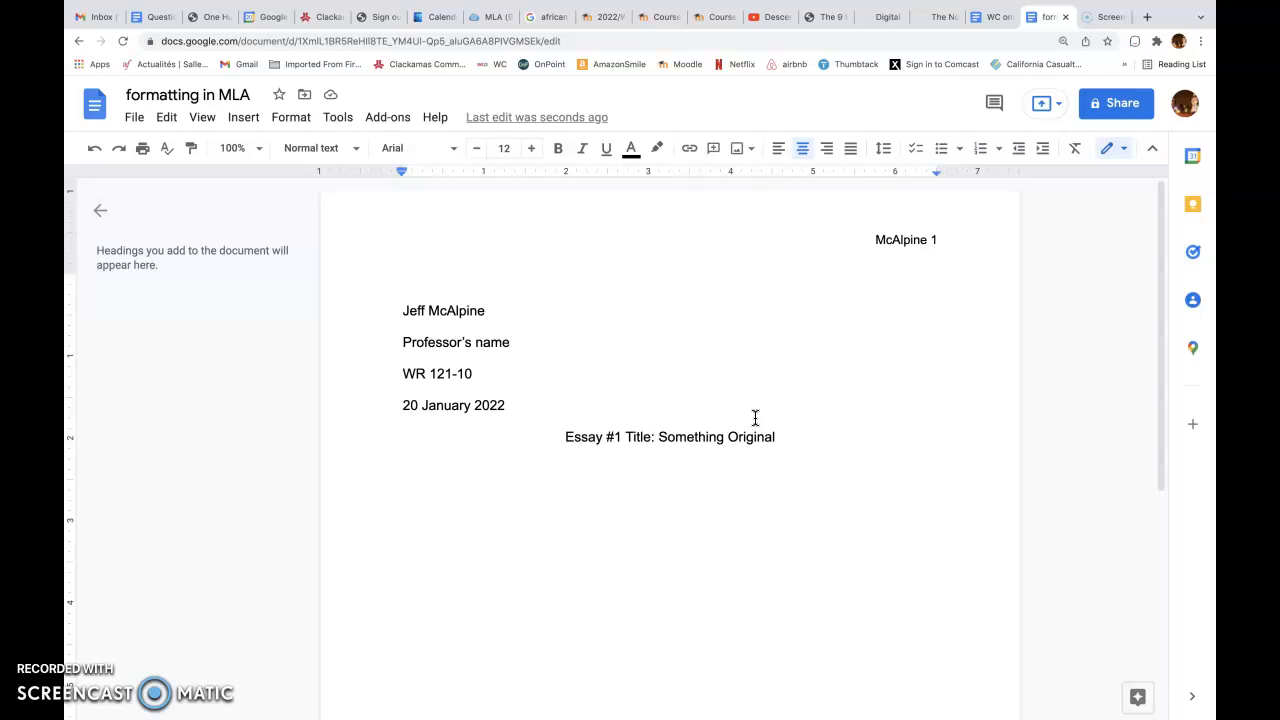
text(That)
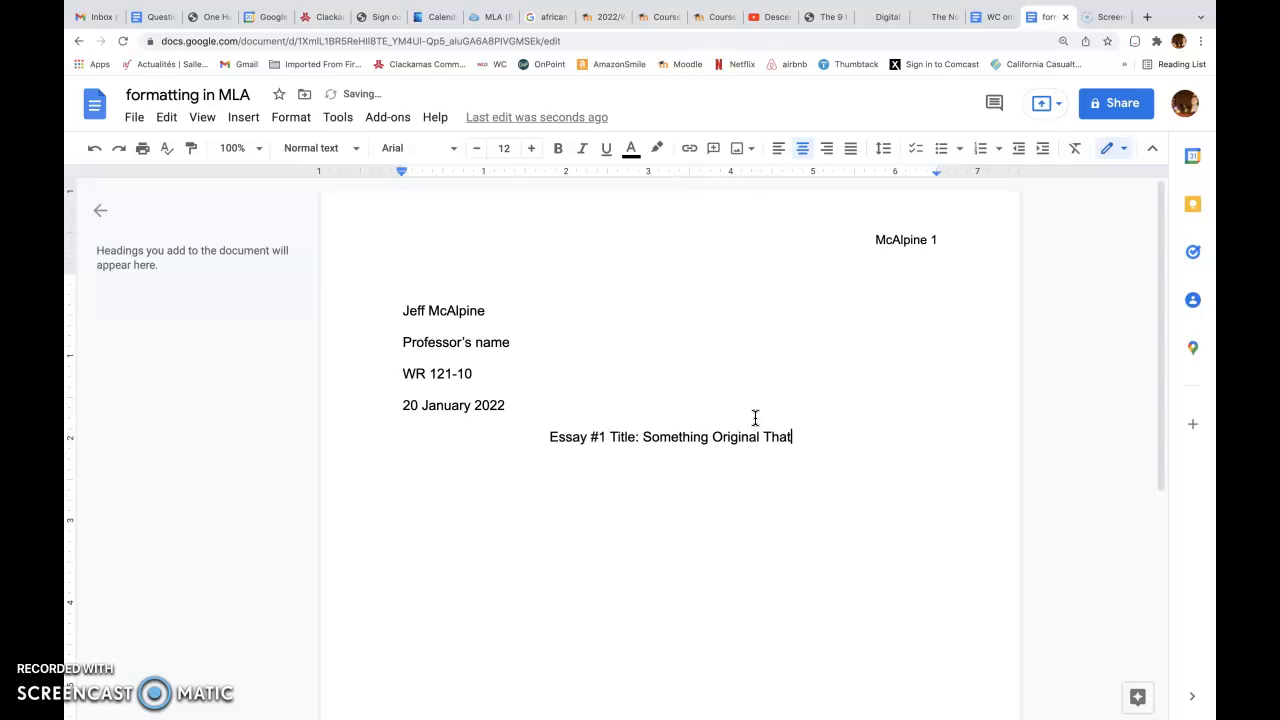
text( Makes )
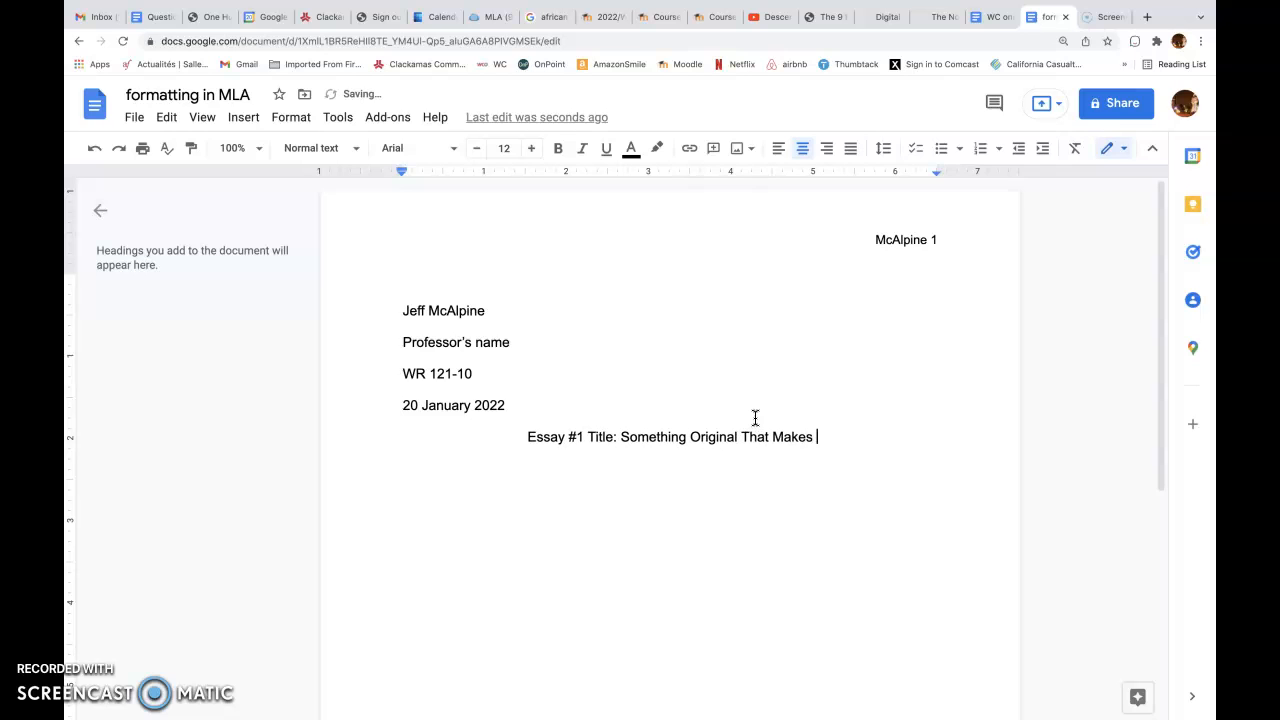
text(Me W)
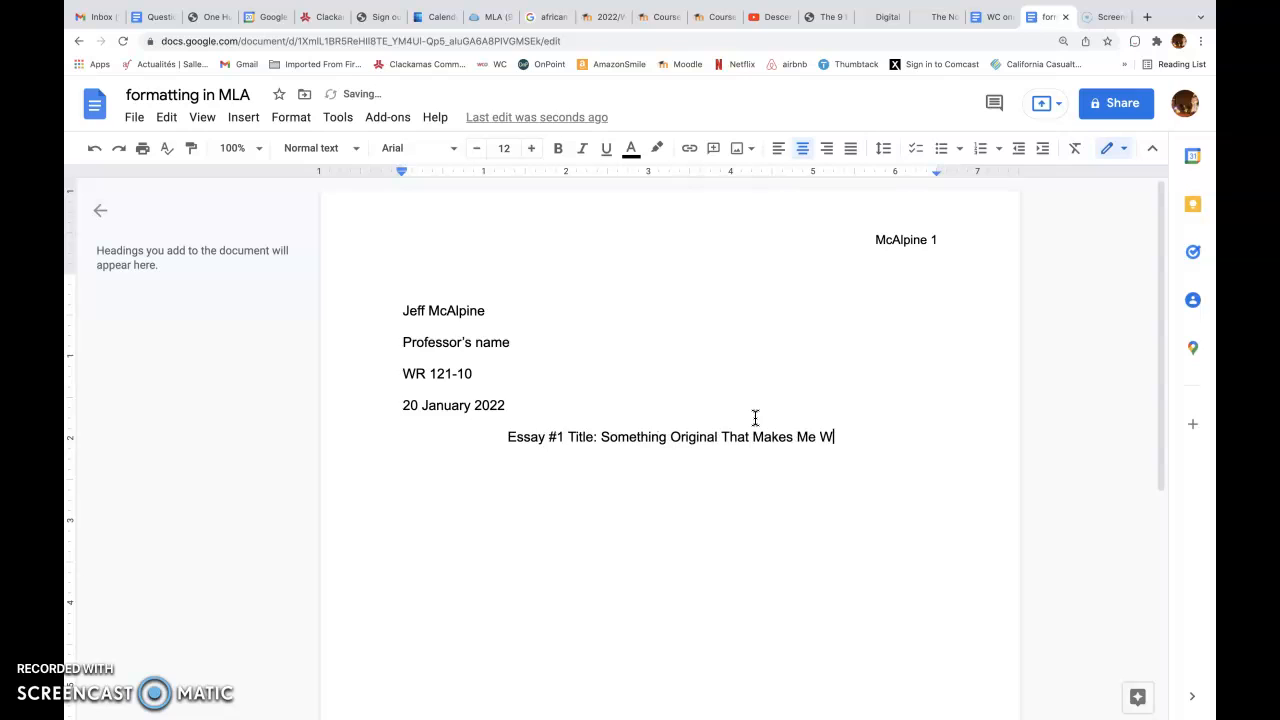
text(ant to  Rea)
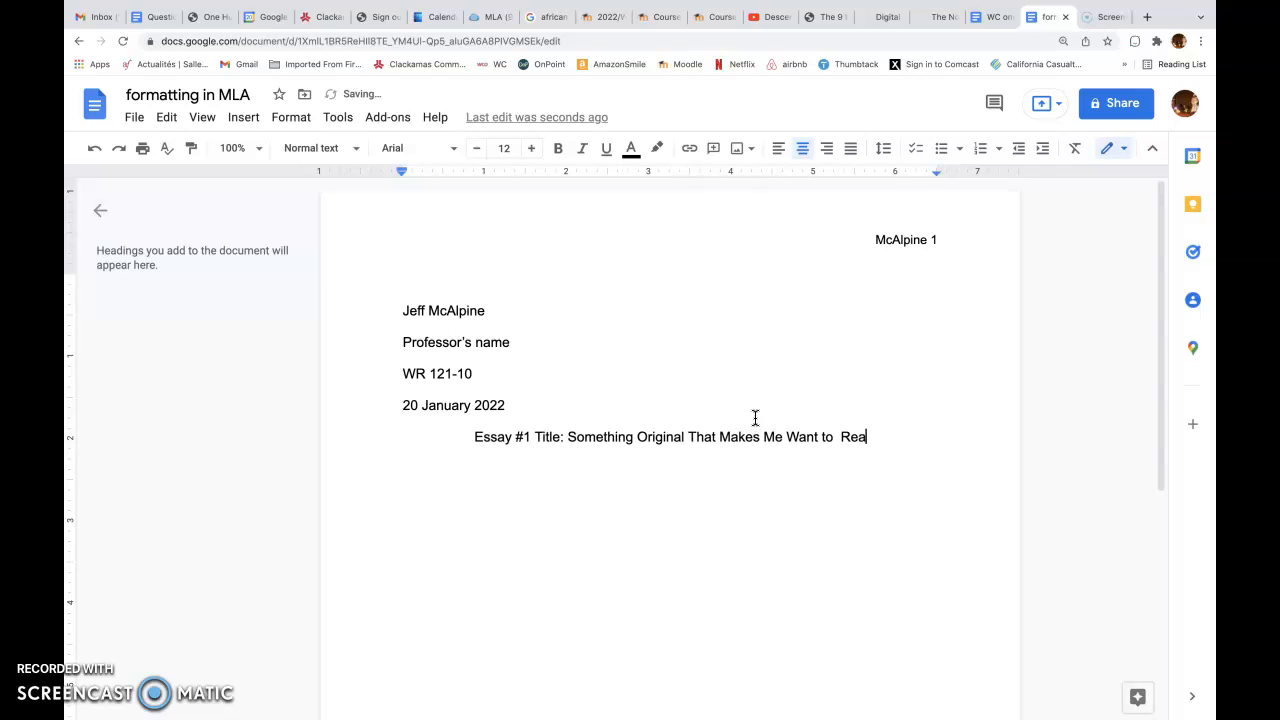
text(d Your )
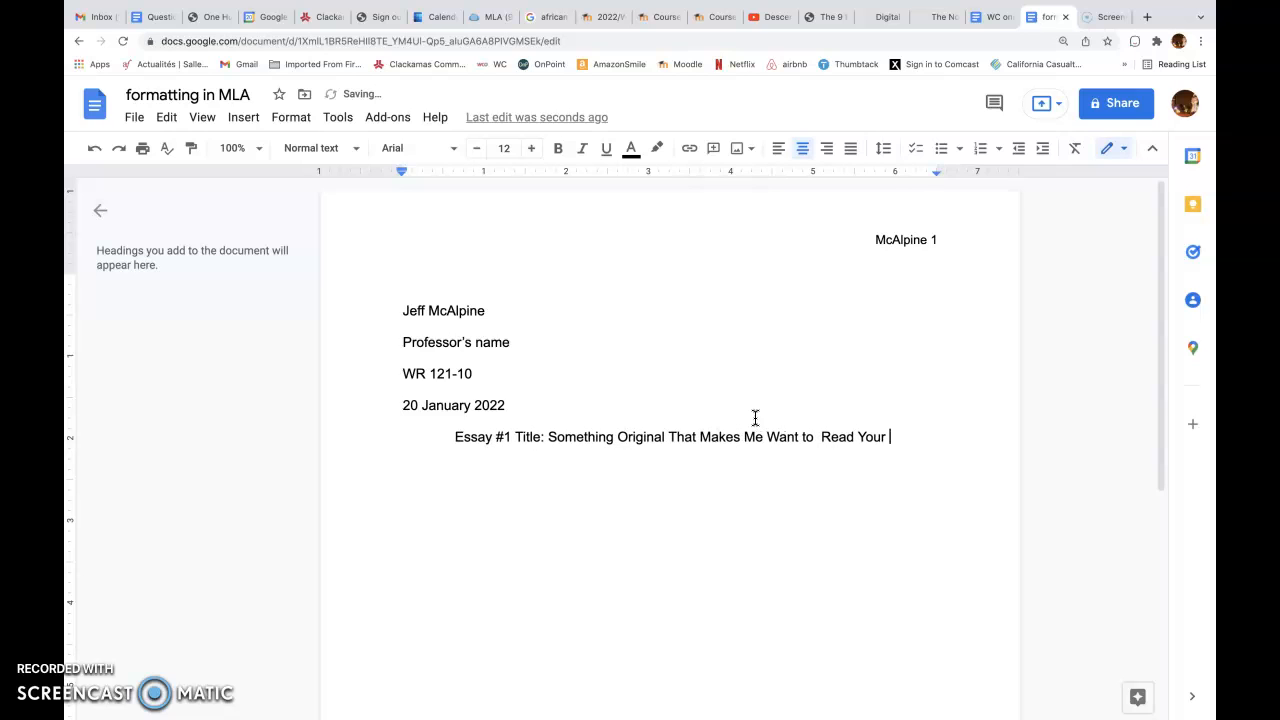
text(Essay)
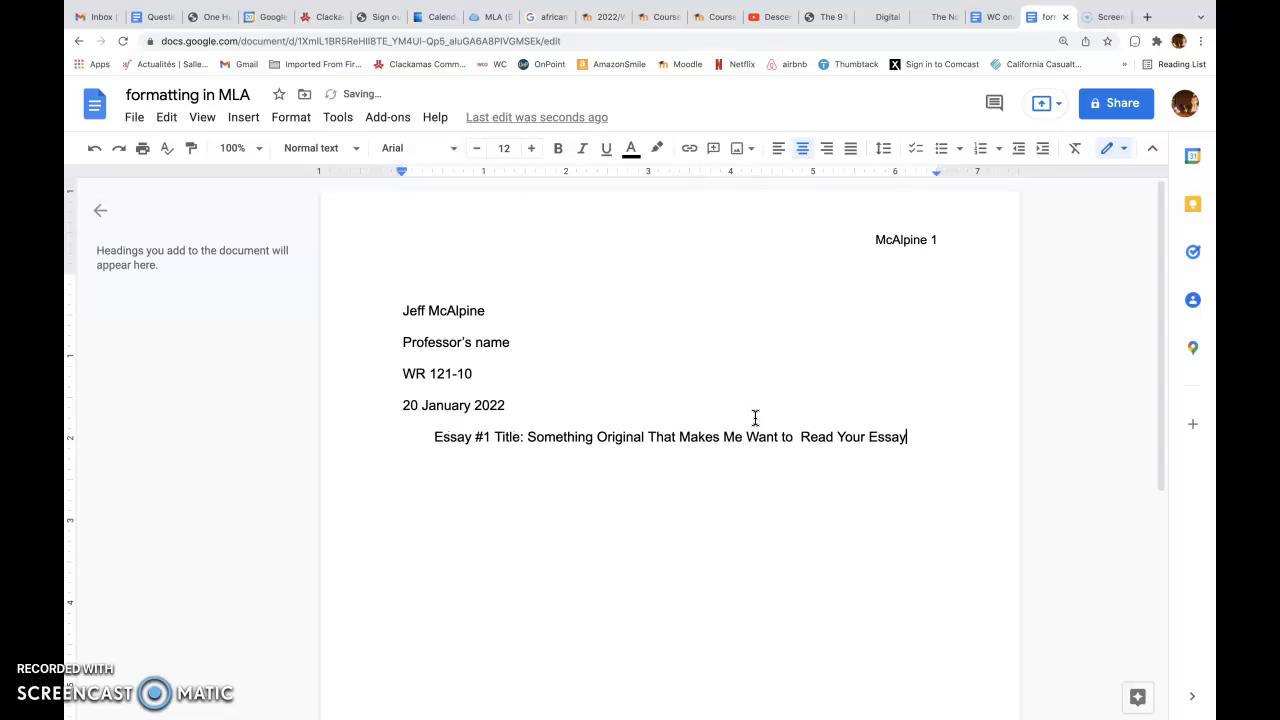
Remove the extra space before "Read" in the title and start a new line below the title
click(802, 436)
key(BackSpace)
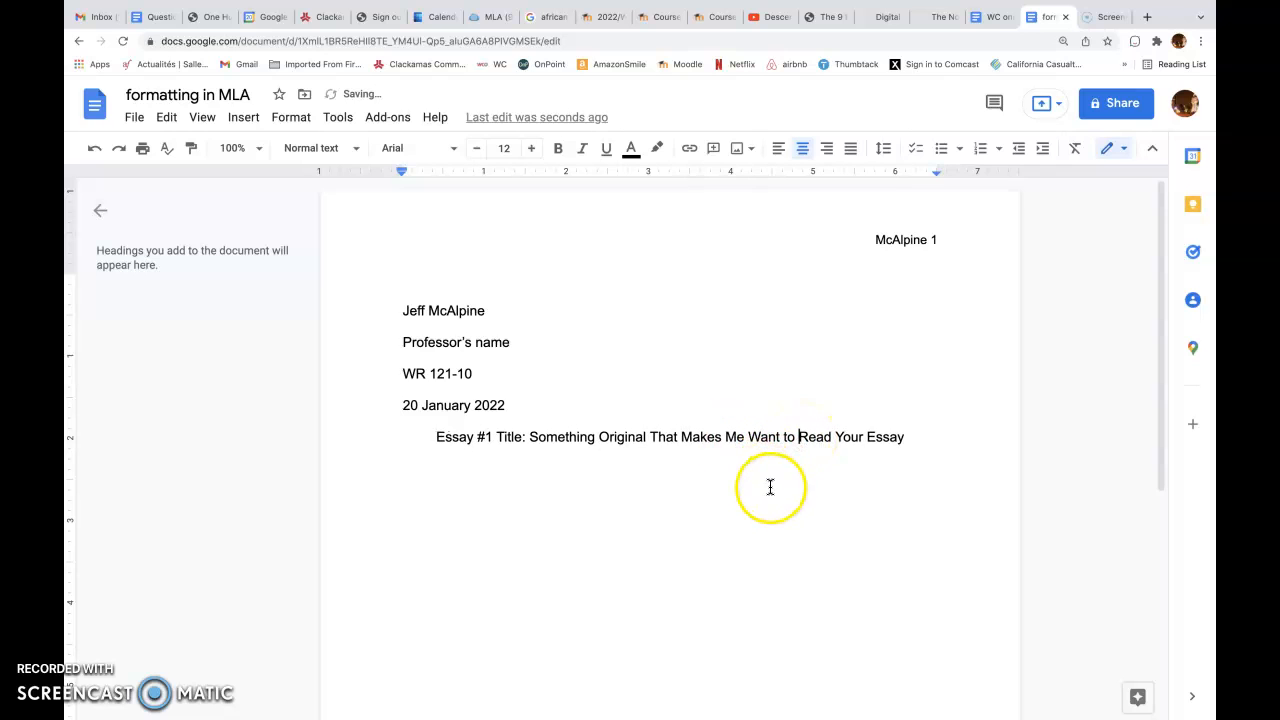
click(912, 440)
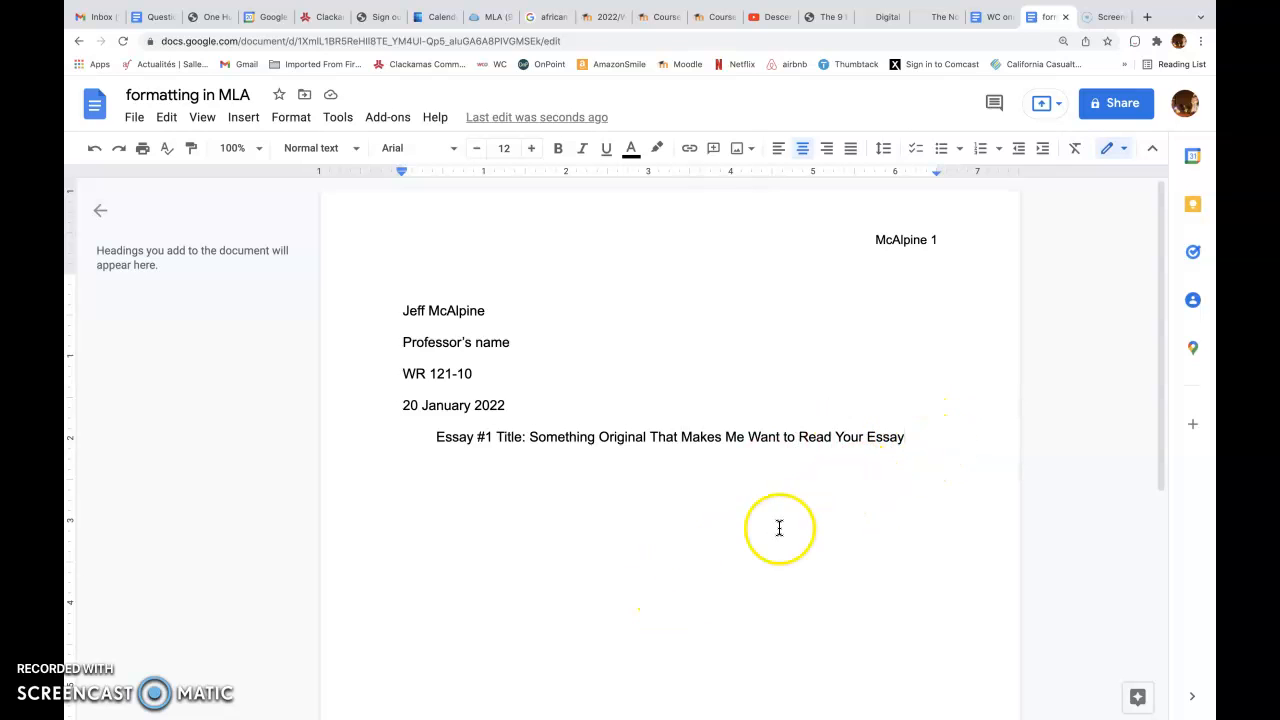
key(Return)
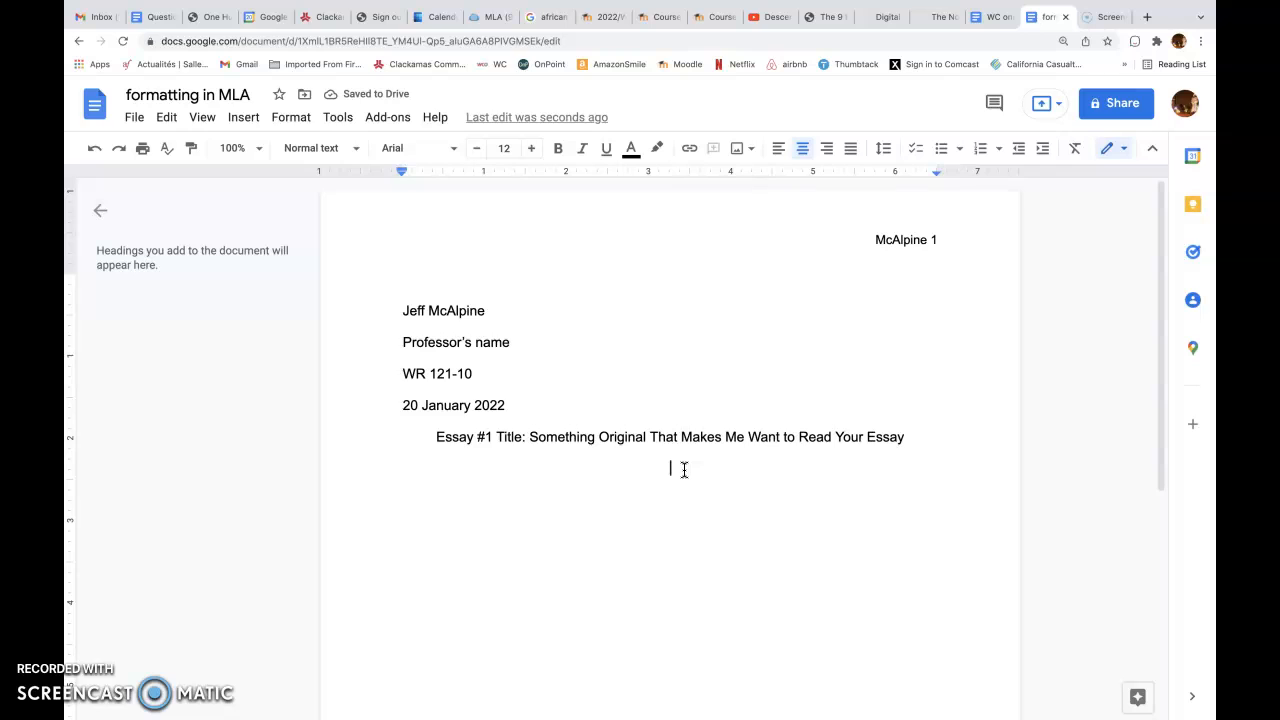
text(kfjdkjdjkldlkfj)
key(BackSpace)
key(BackSpace)
key(BackSpace)
key(BackSpace)
key(BackSpace)
key(BackSpace)
key(BackSpace)
key(BackSpace)
key(BackSpace)
key(BackSpace)
key(BackSpace)
key(BackSpace)
key(BackSpace)
key(BackSpace)
key(BackSpace)
Left-align the line below the title and write the indented paragraph "Now I start writing the greatest essay ever written…", ending with a line break
click(779, 151)
key(Tab)
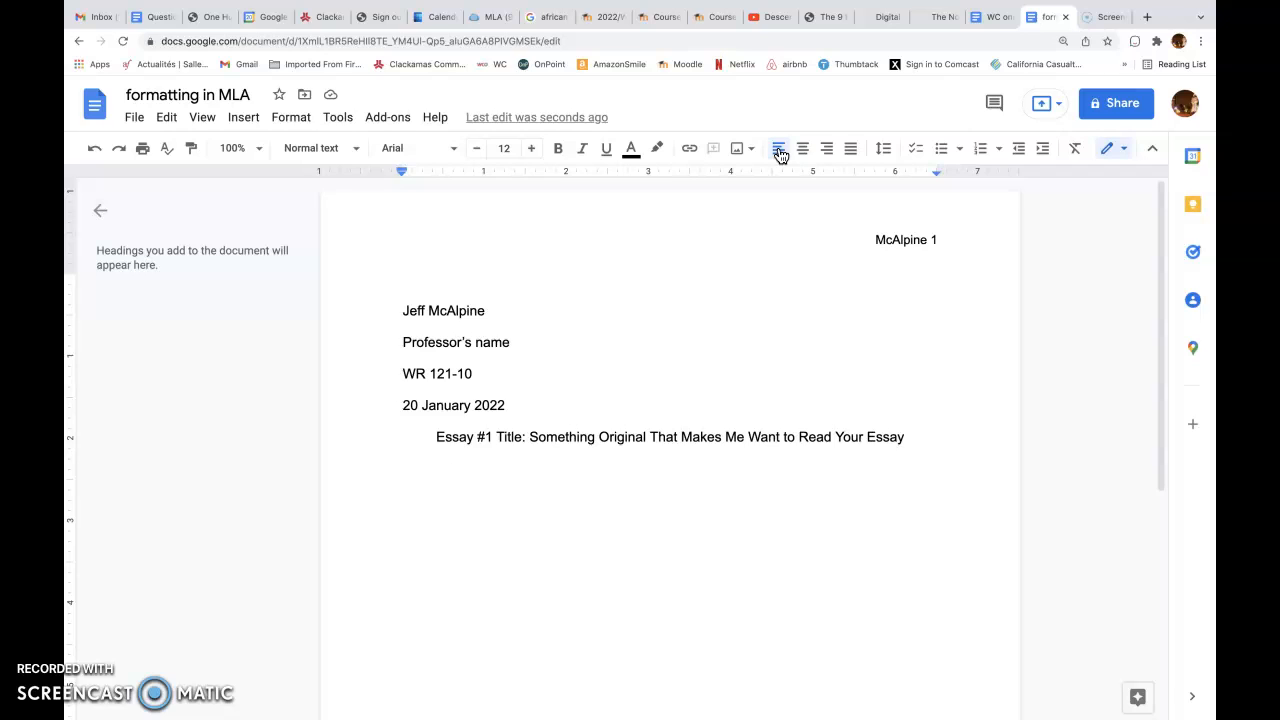
text(Now I st)
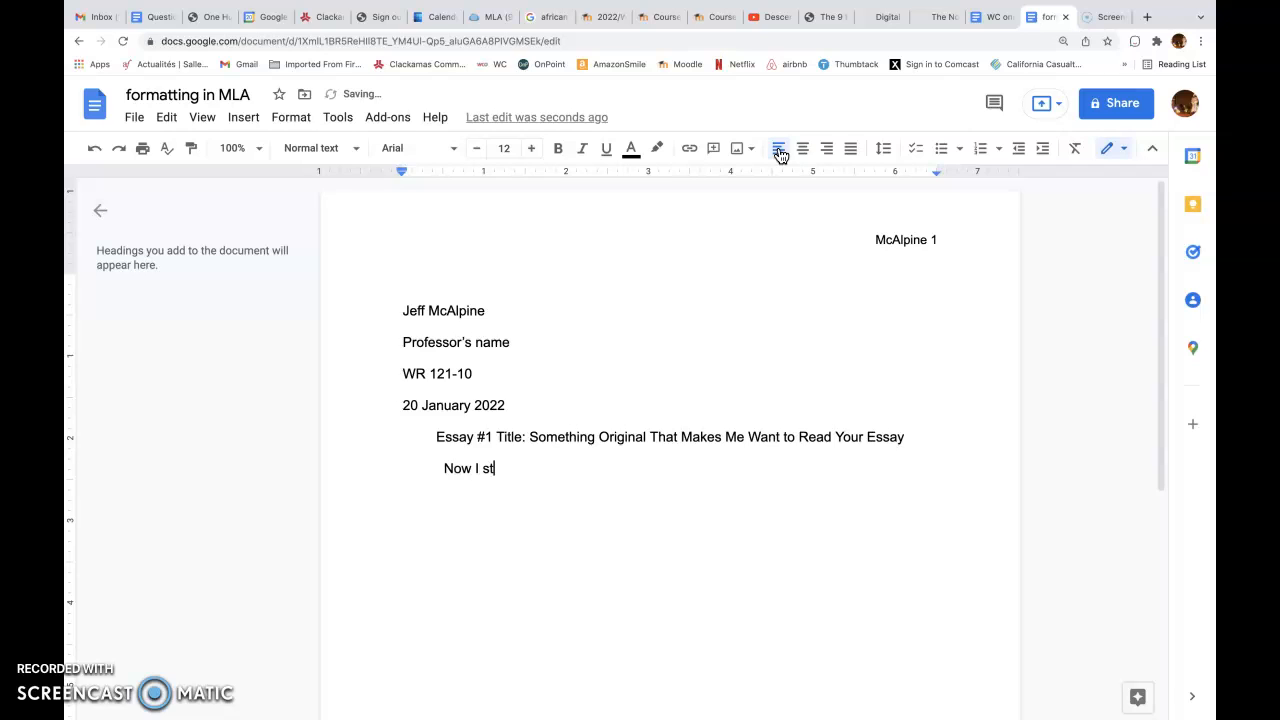
text(art writing the greatest e)
key(BackSpace)
text(t essay ever wa)
key(BackSpace)
text(rit)
text(ten)
text(...)
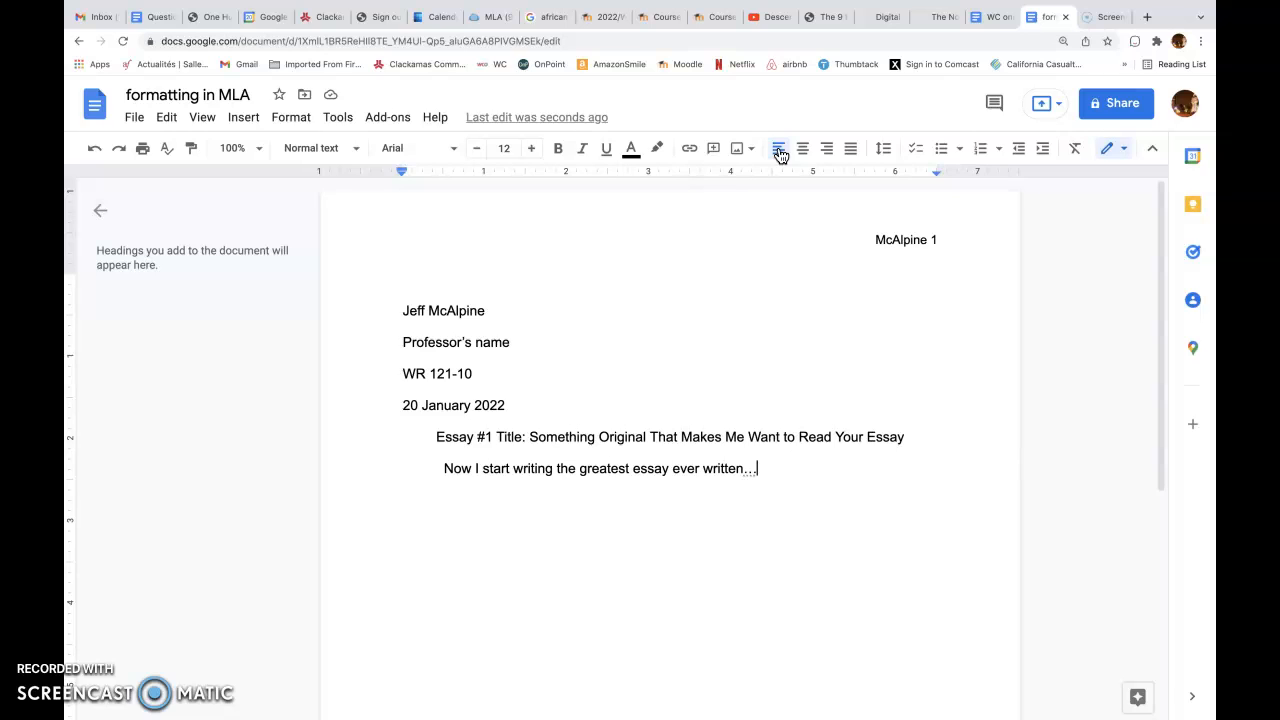
key(Return)
key(Tab)
Look through the file formats available for downloading the document, without downloading it
click(135, 118)
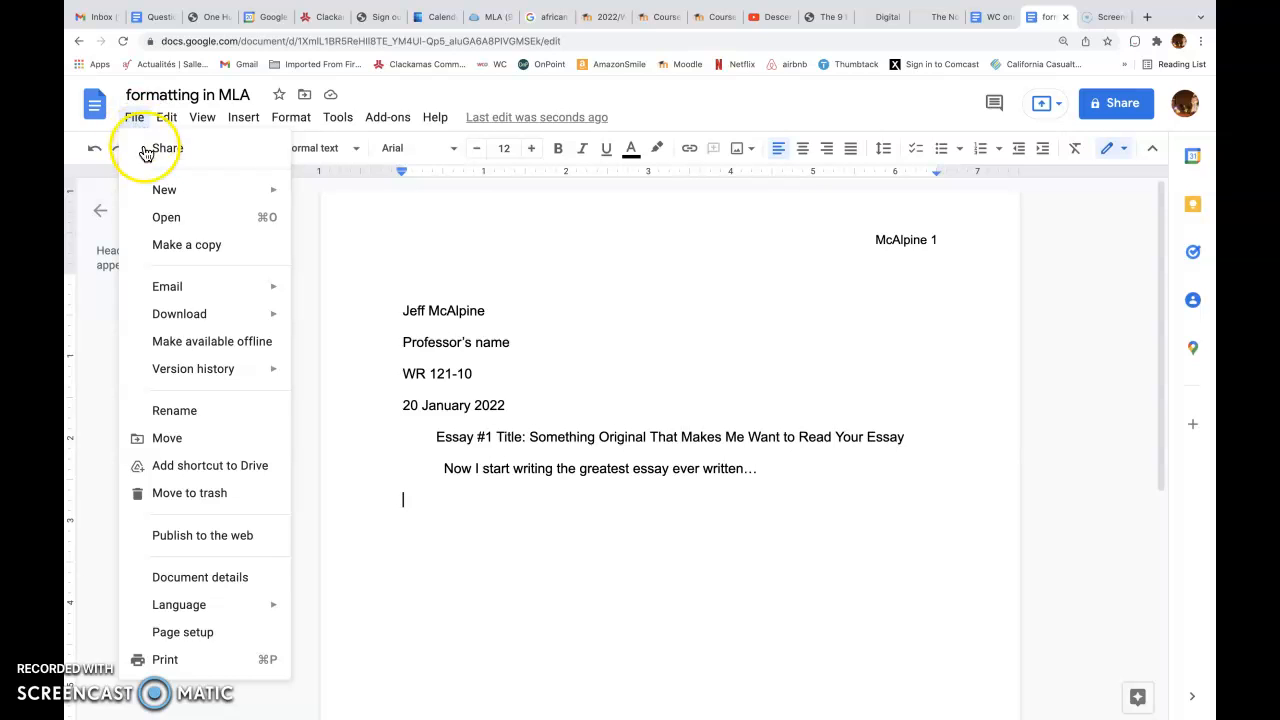
mouse_move(172, 318)
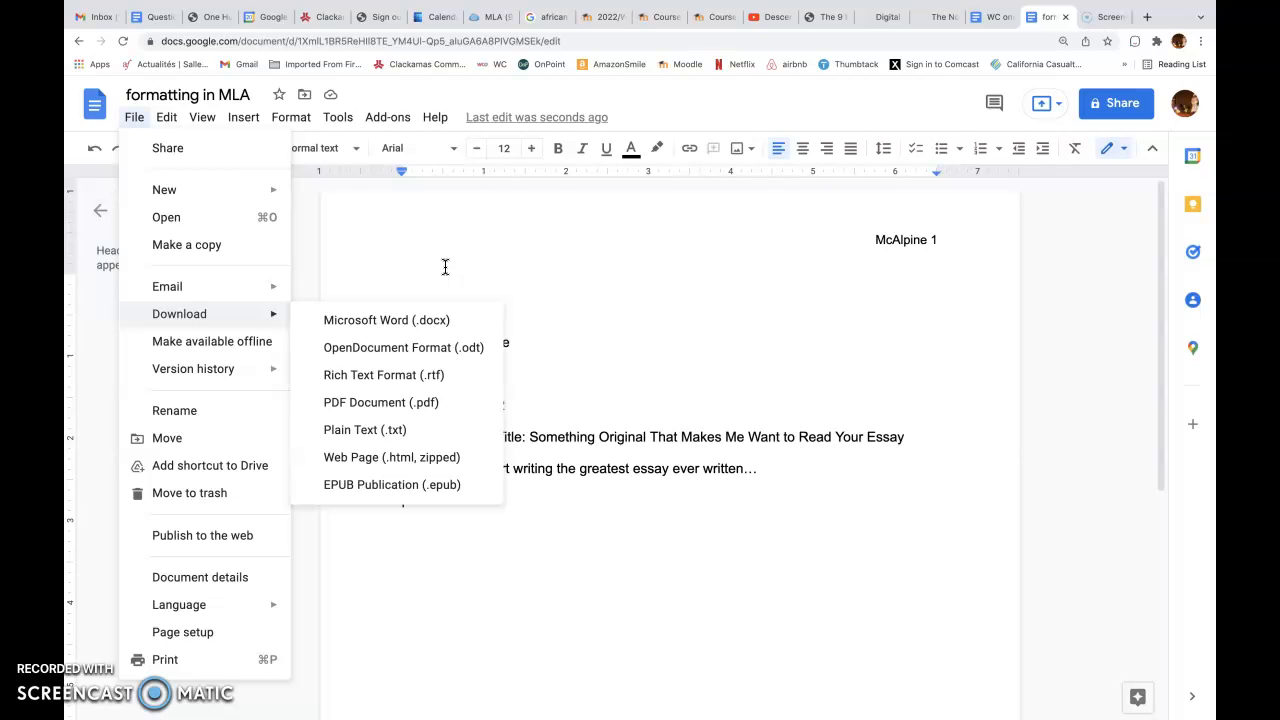
click(116, 91)
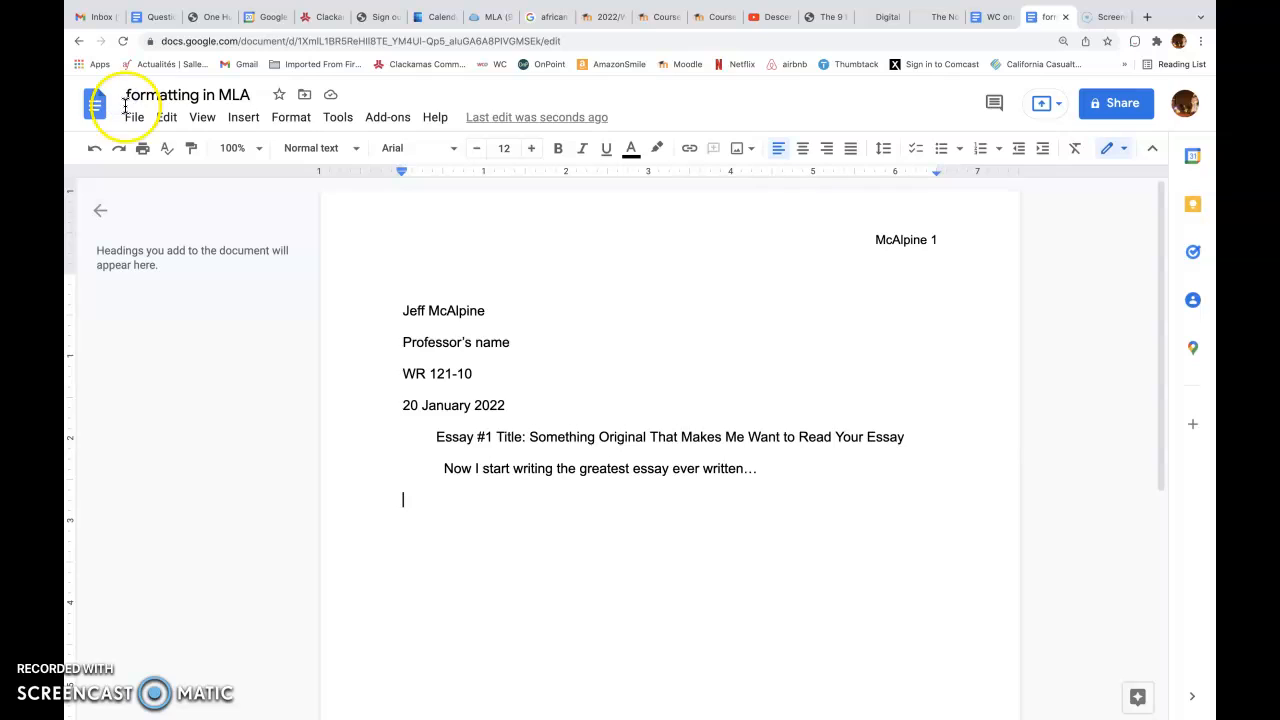